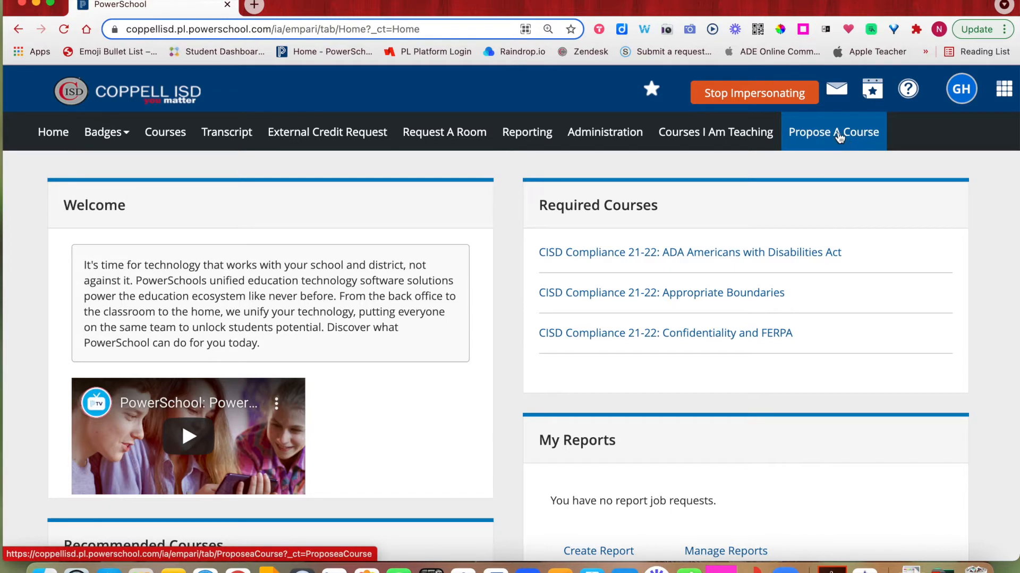
- Start a new instructor-led course proposal
left_click(828, 138)
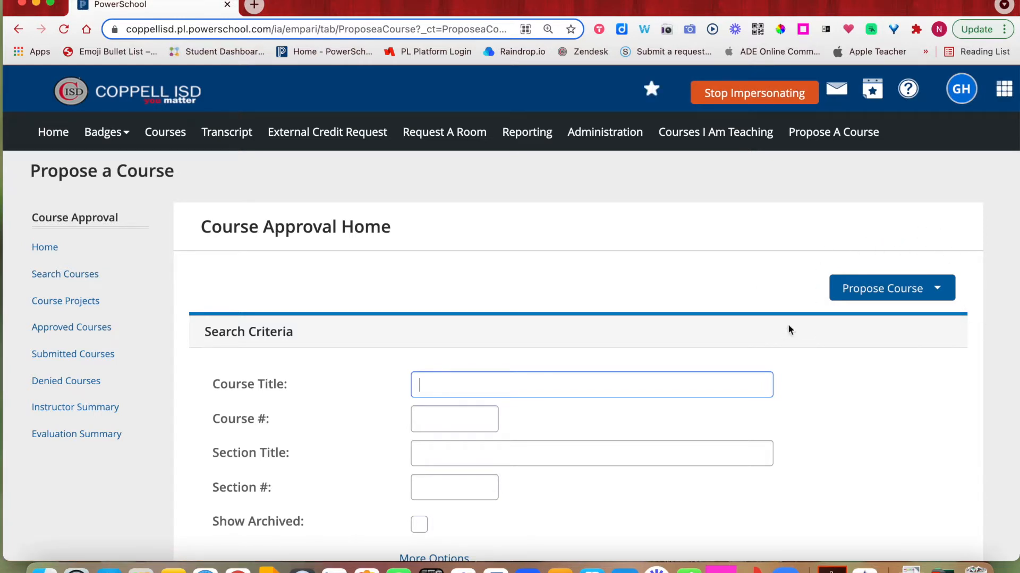
left_click(935, 293)
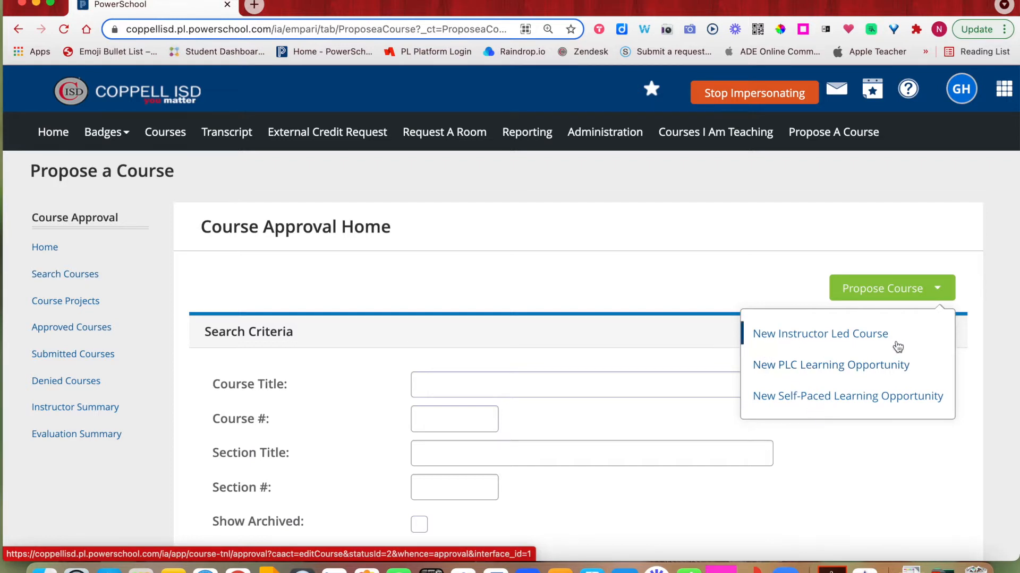
left_click(805, 336)
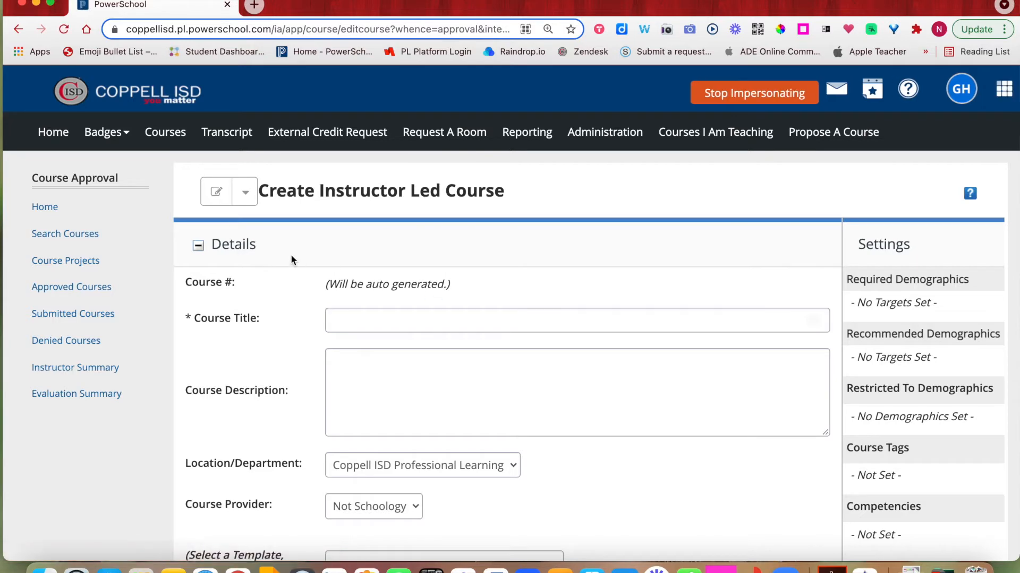
- Enter the suggested course title ending in "is Cool for SURE" and the description "describe the course and give context"
scroll(291, 256, "down", 3)
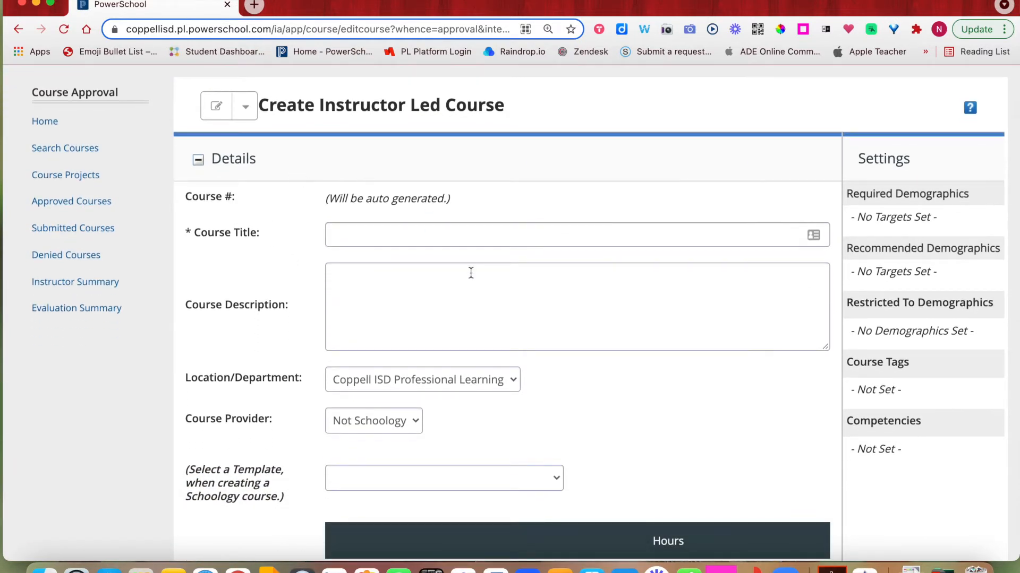
scroll(266, 247, "down", 2)
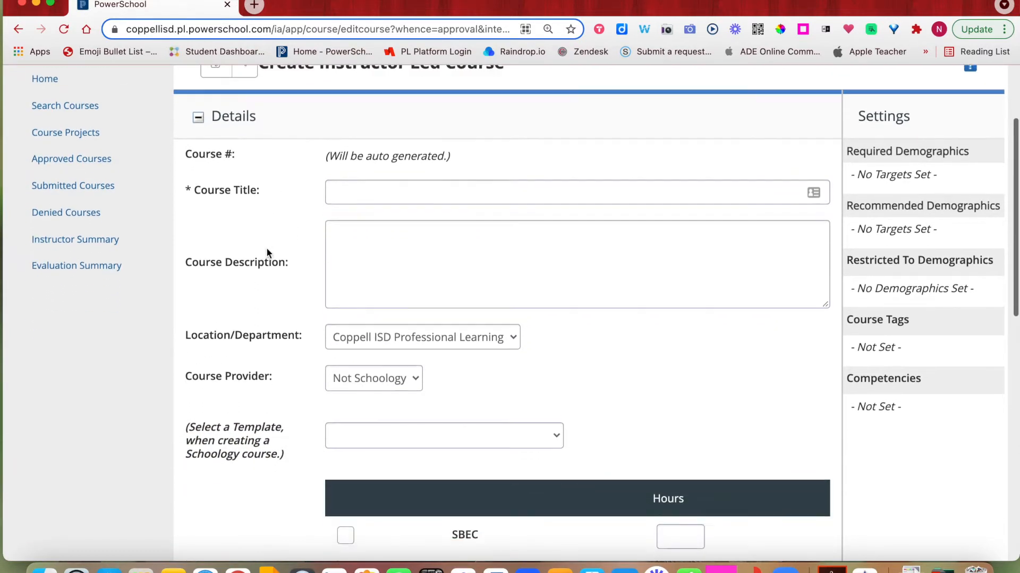
left_click(380, 191)
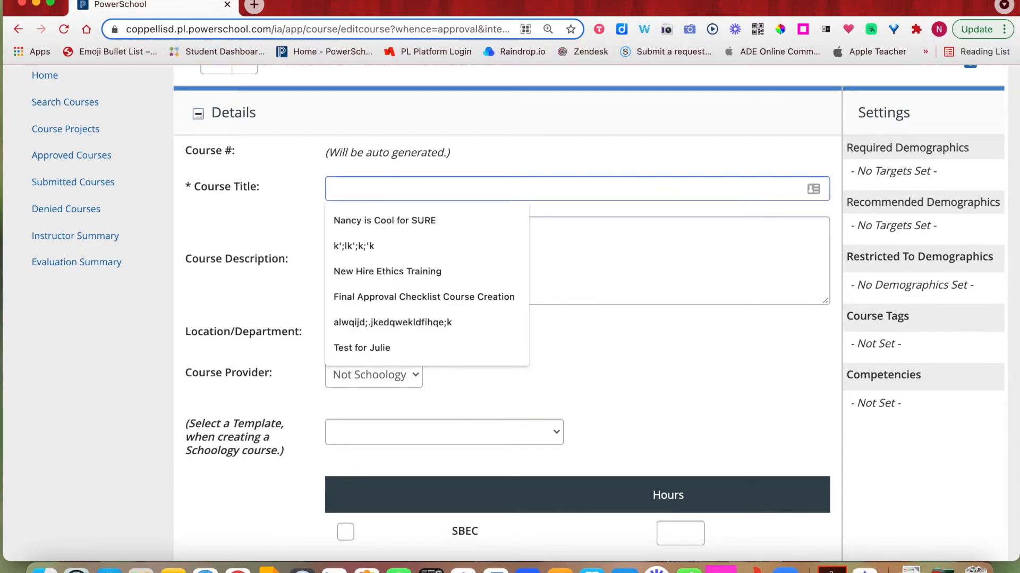
type("Nancy is Cool for SURE")
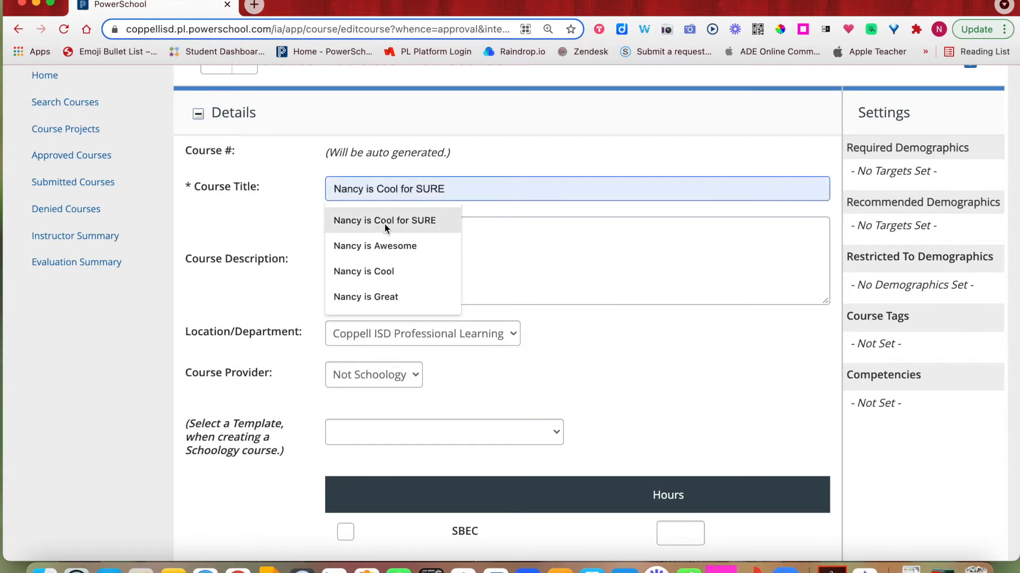
left_click(385, 221)
left_click(383, 223)
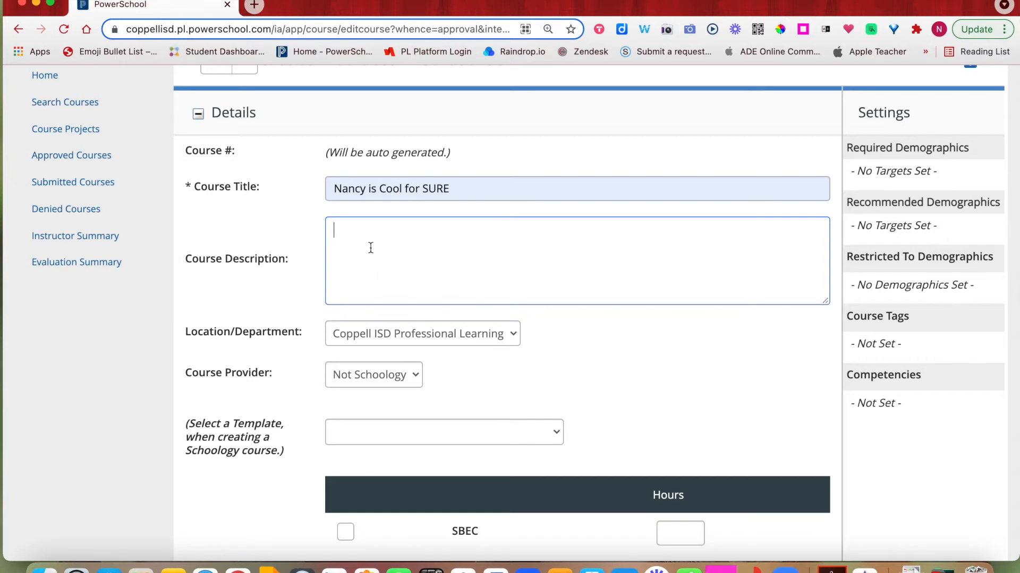
type("describe the course and give context")
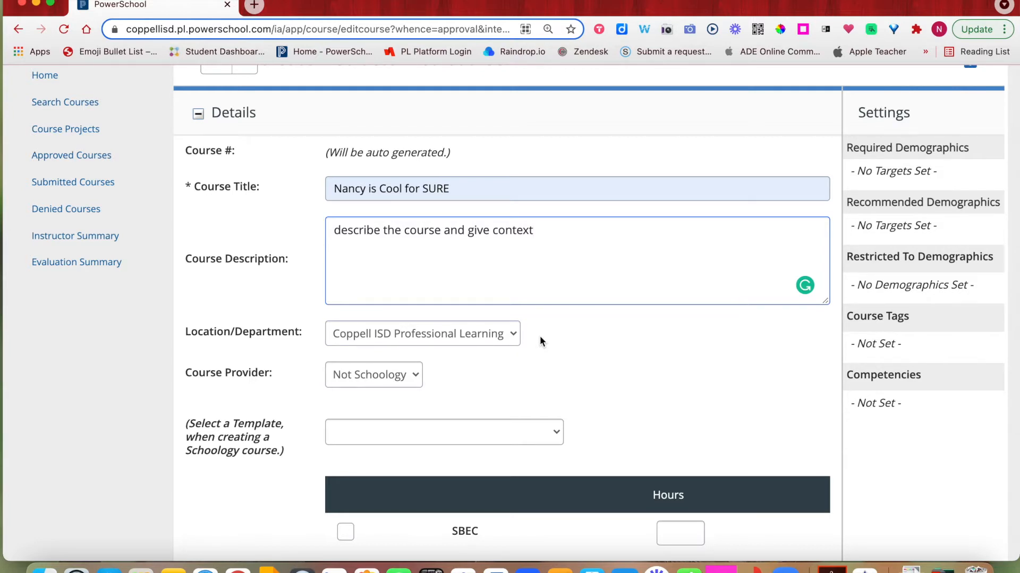
- Set the course's location/department to Lakeside Elementary
left_click(514, 335)
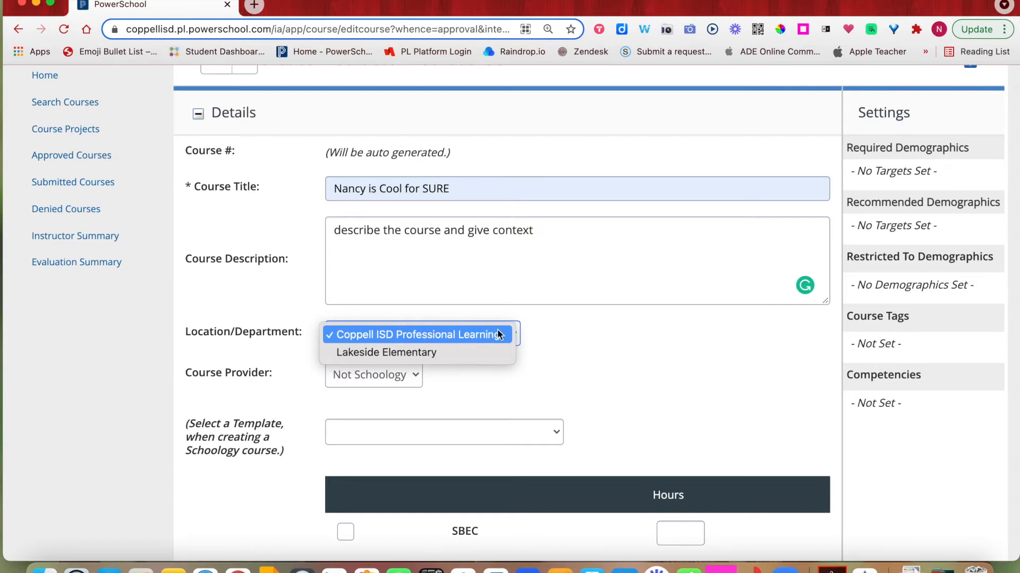
left_click(447, 357)
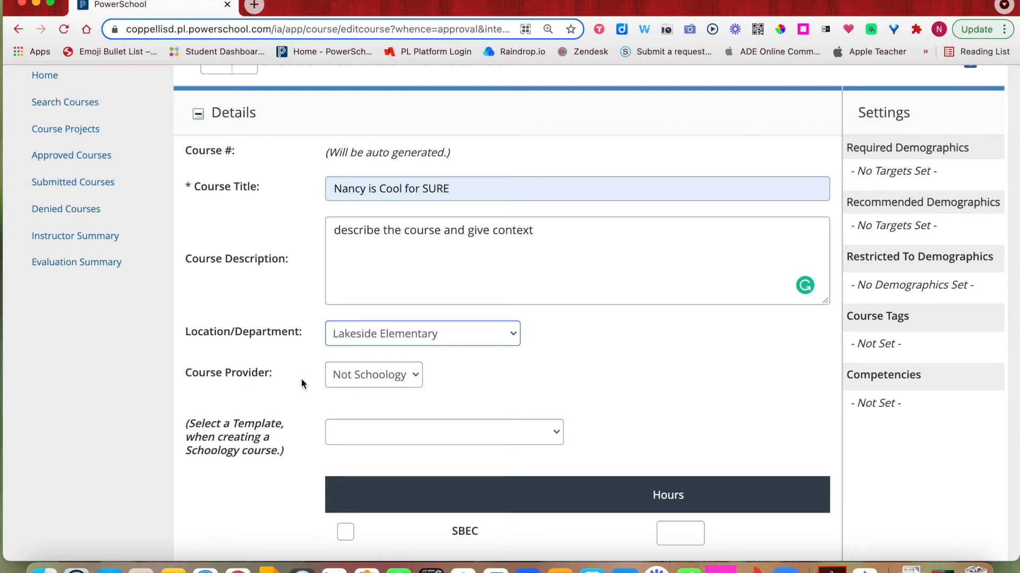
scroll(301, 379, "down", 3)
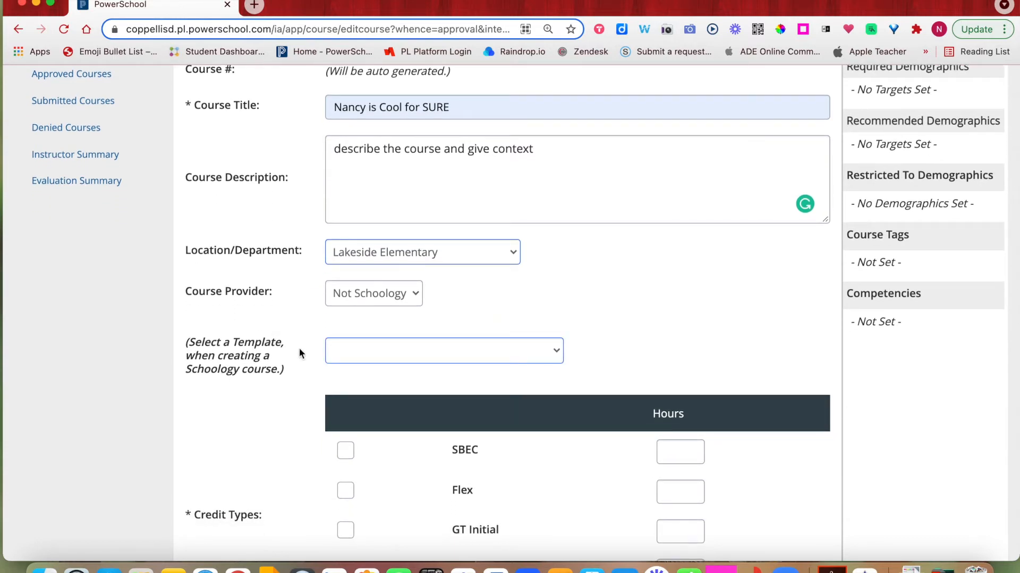
scroll(252, 349, "down", 4)
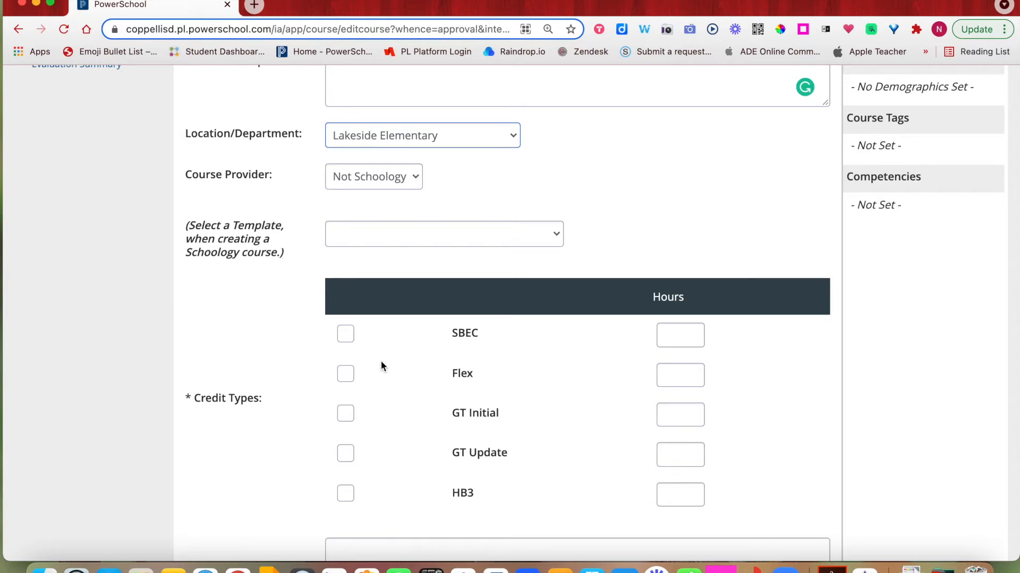
left_click(344, 378)
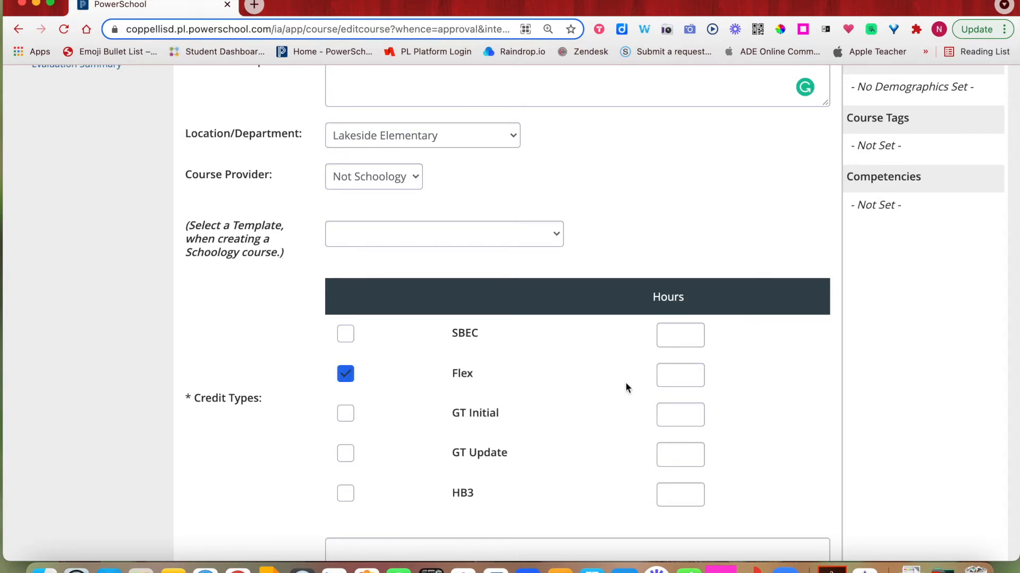
left_click(680, 377)
type("2")
left_click(345, 375)
left_click(684, 372)
key("BackSpace")
- Enable SBEC and Flex as the course's credit types, with 1 hour each
left_click(346, 335)
left_click(671, 334)
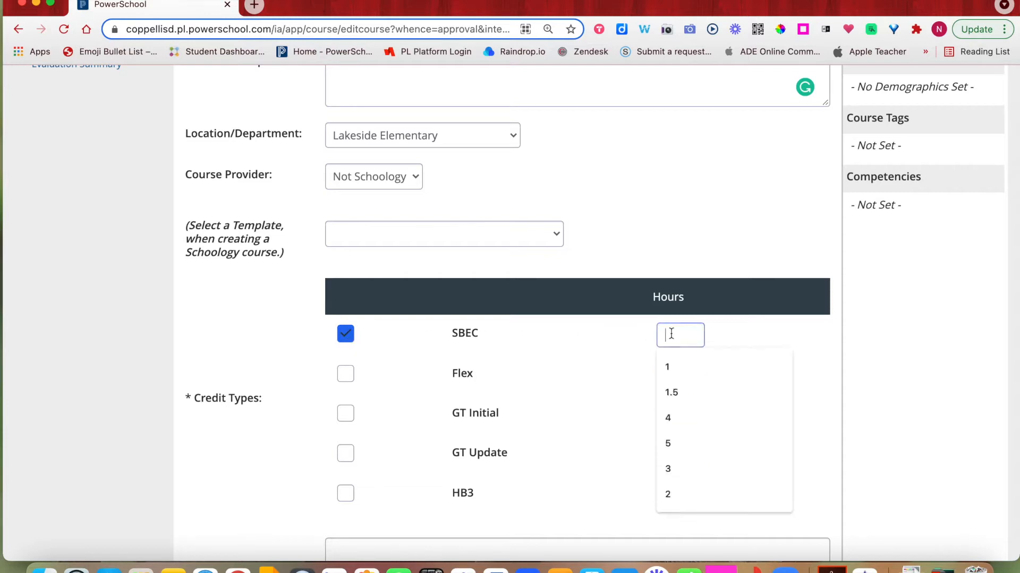
type("1")
left_click(733, 348)
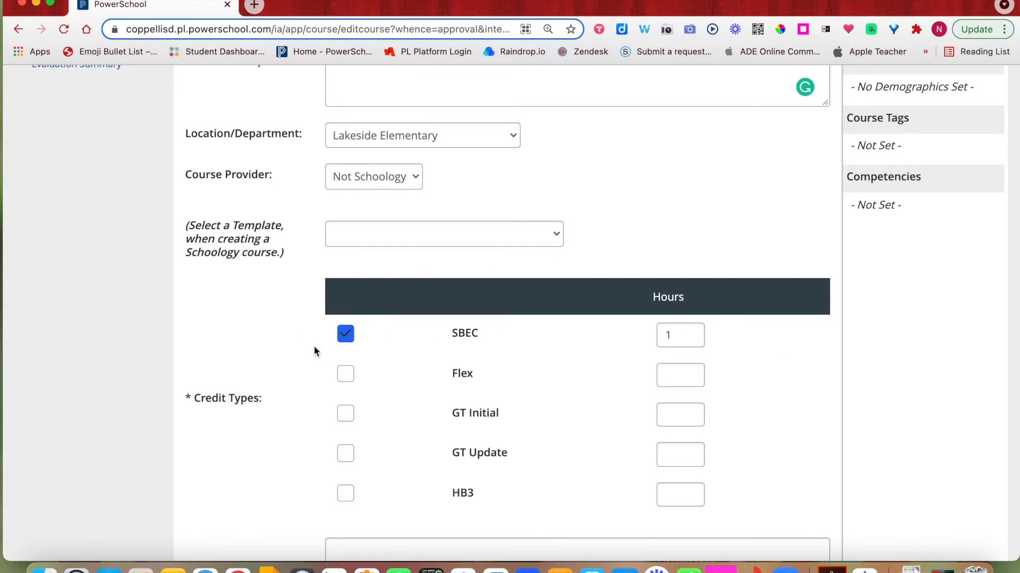
left_click(345, 375)
left_click(667, 375)
type("1")
left_click(736, 390)
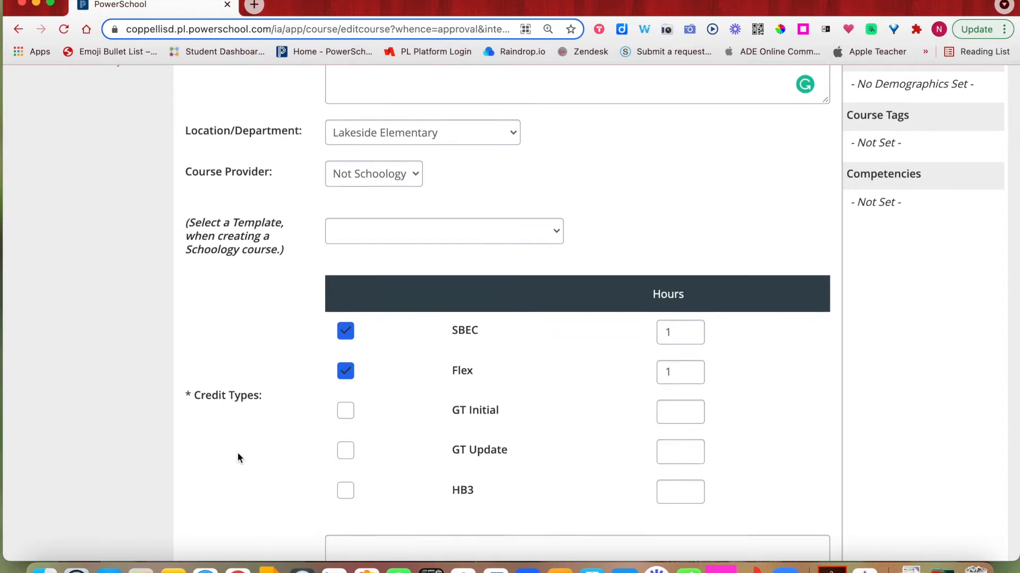
- Leave the notes and course survey blank and create the instructor-led course
scroll(239, 458, "down", 5)
left_click(351, 328)
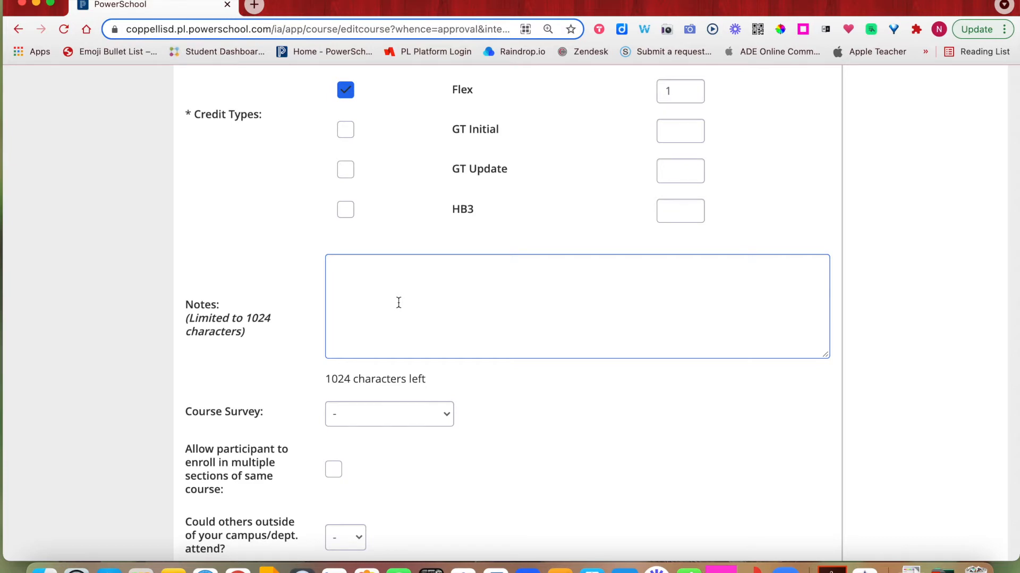
left_click(267, 367)
scroll(267, 367, "down", 3)
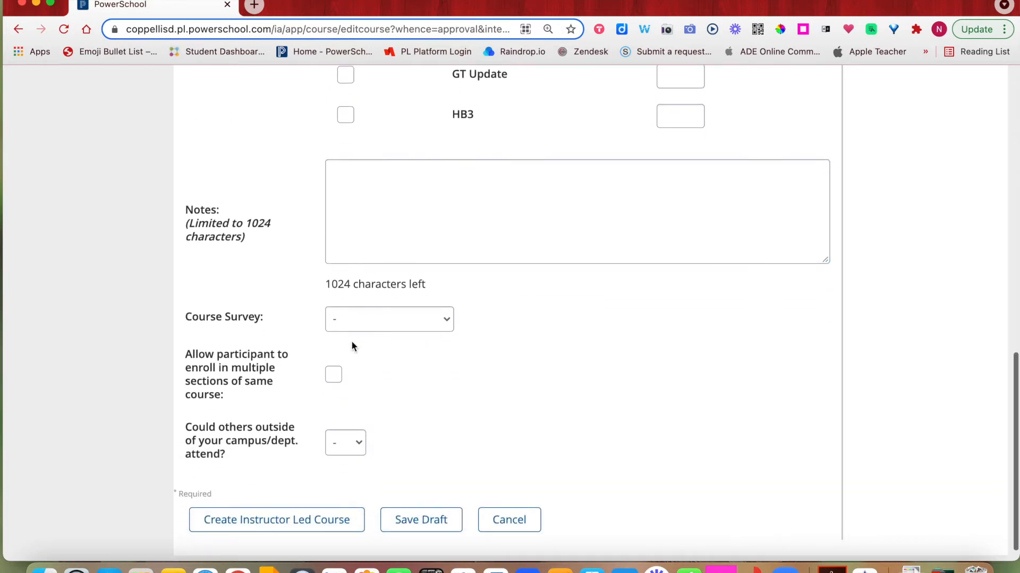
left_click(421, 324)
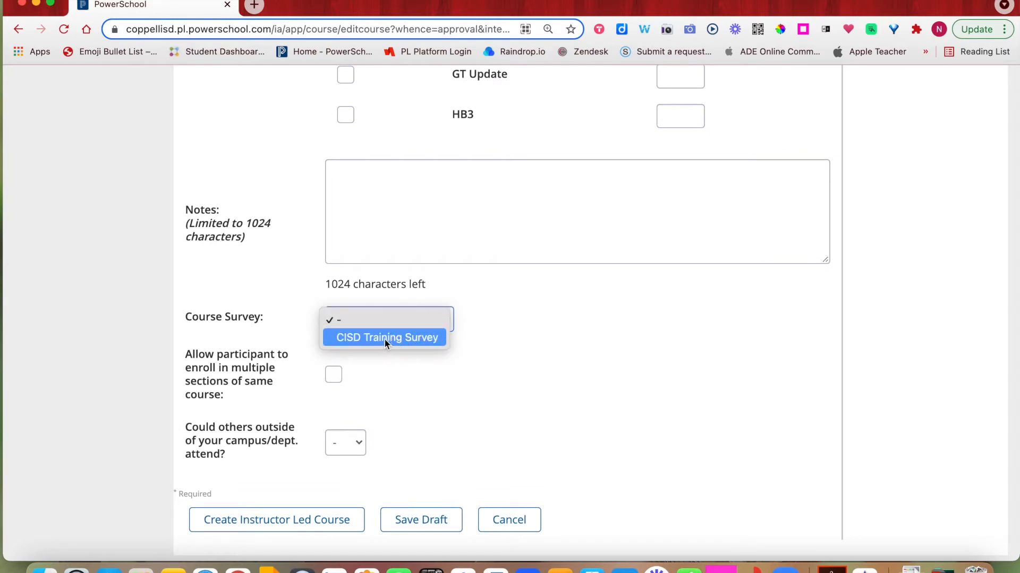
left_click(292, 307)
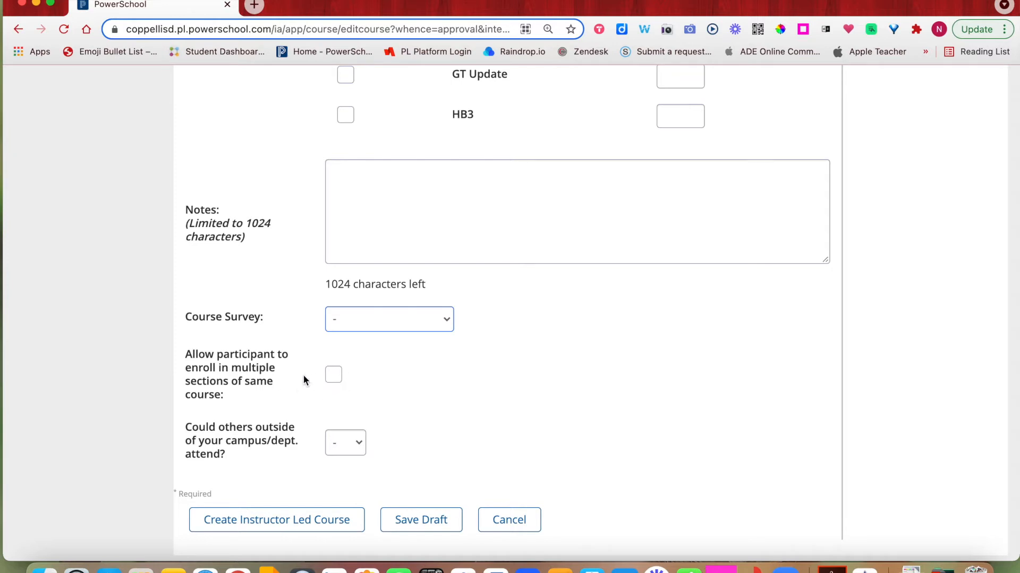
scroll(215, 396, "down", 1)
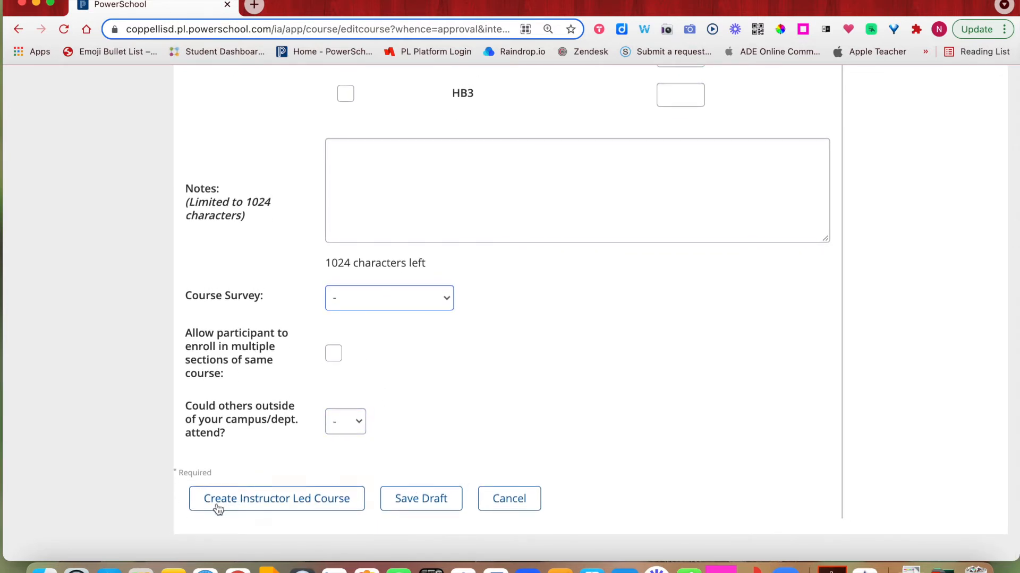
left_click(280, 509)
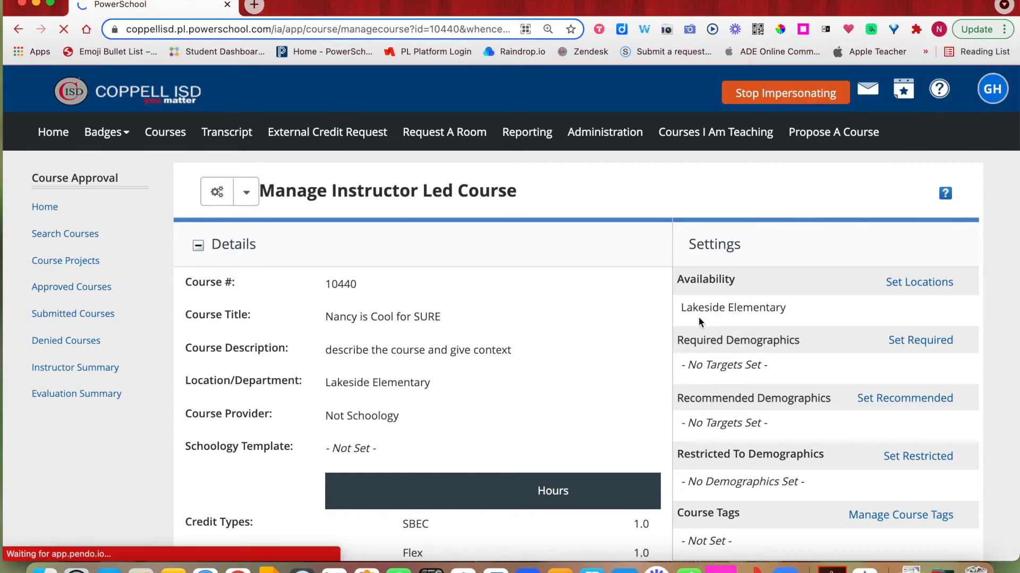
- Open the course tag management for the newly created course
scroll(720, 340, "down", 2)
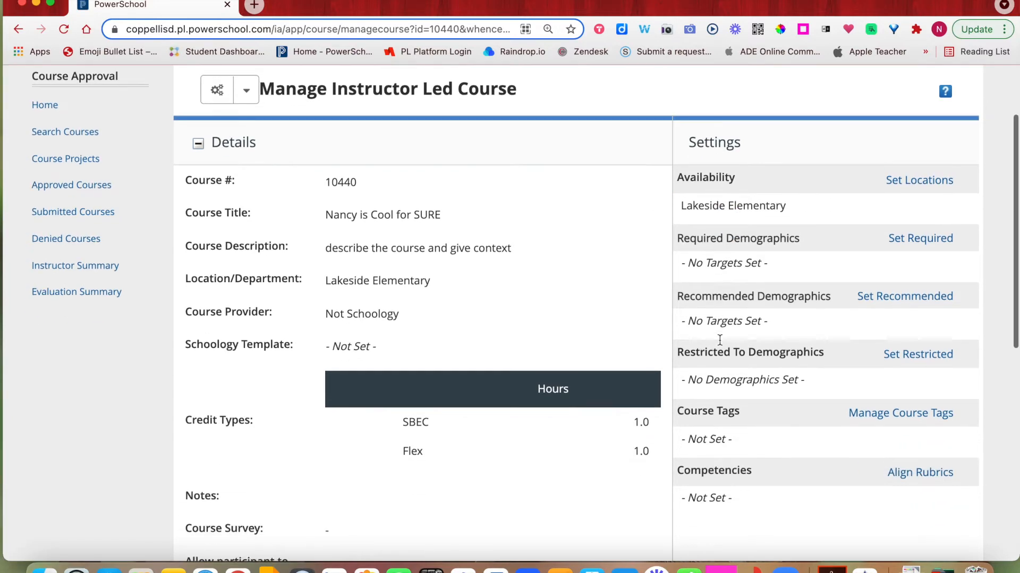
scroll(720, 340, "down", 2)
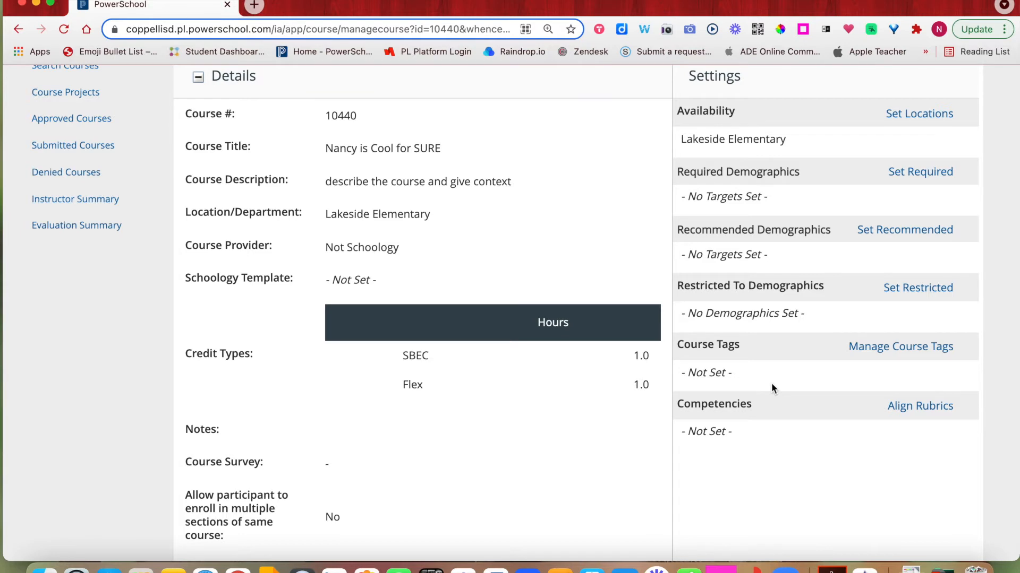
left_click(909, 352)
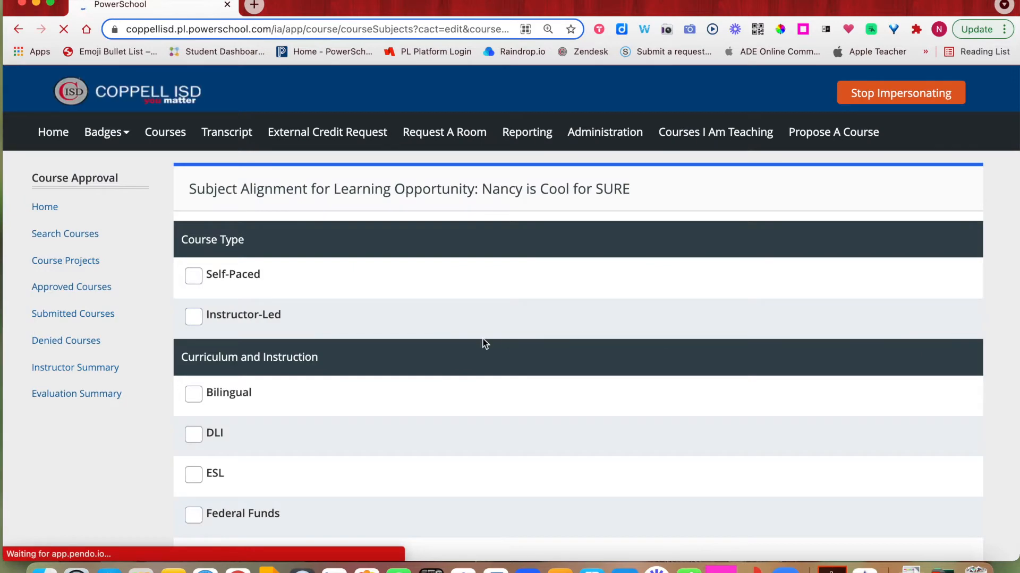
- Tag the course with Federal Funds under Curriculum and Instruction, and with Science and Health Services under Content Area
scroll(482, 338, "down", 18)
scroll(482, 338, "down", 20)
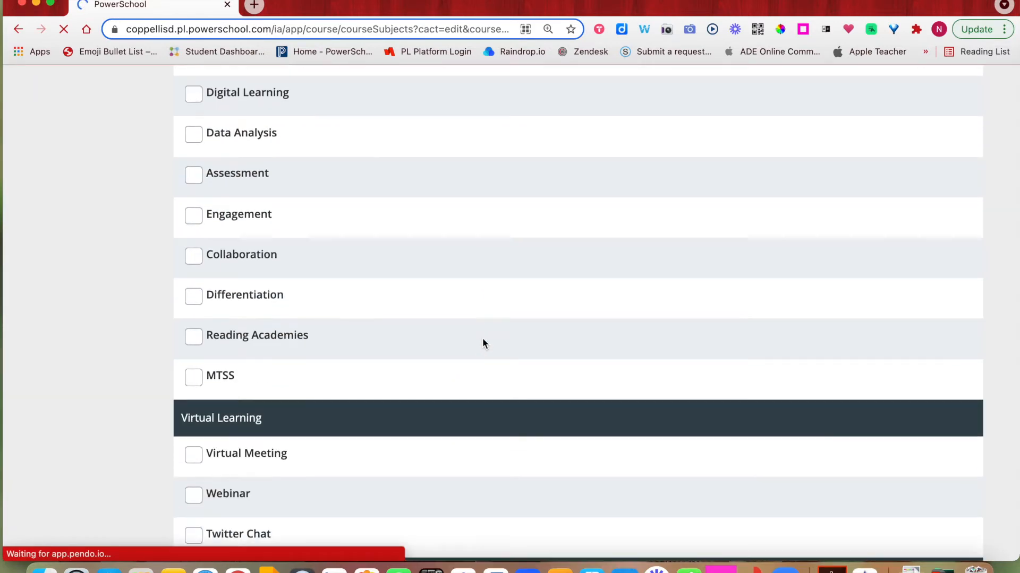
scroll(482, 338, "up", 20)
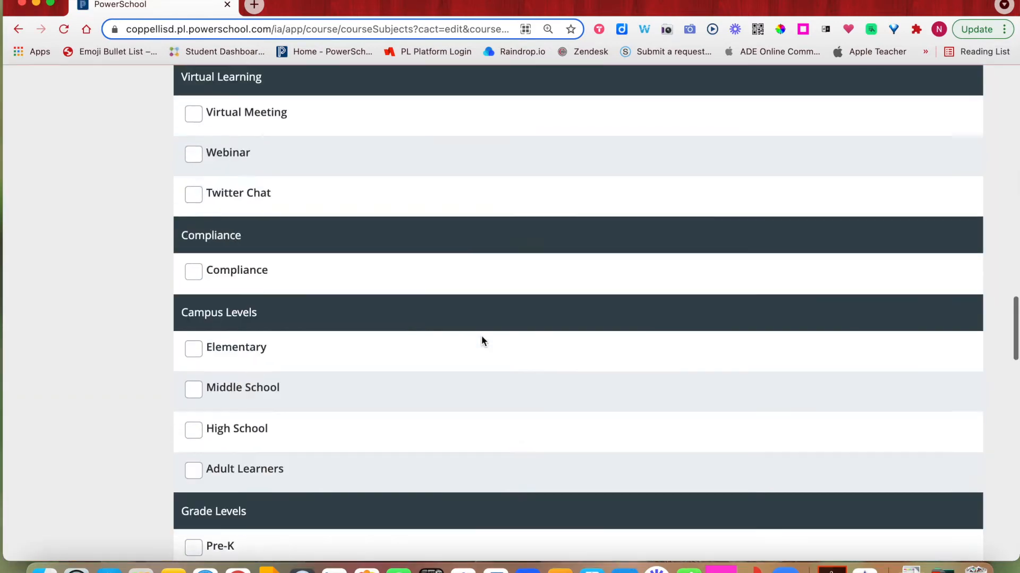
scroll(483, 340, "down", 3)
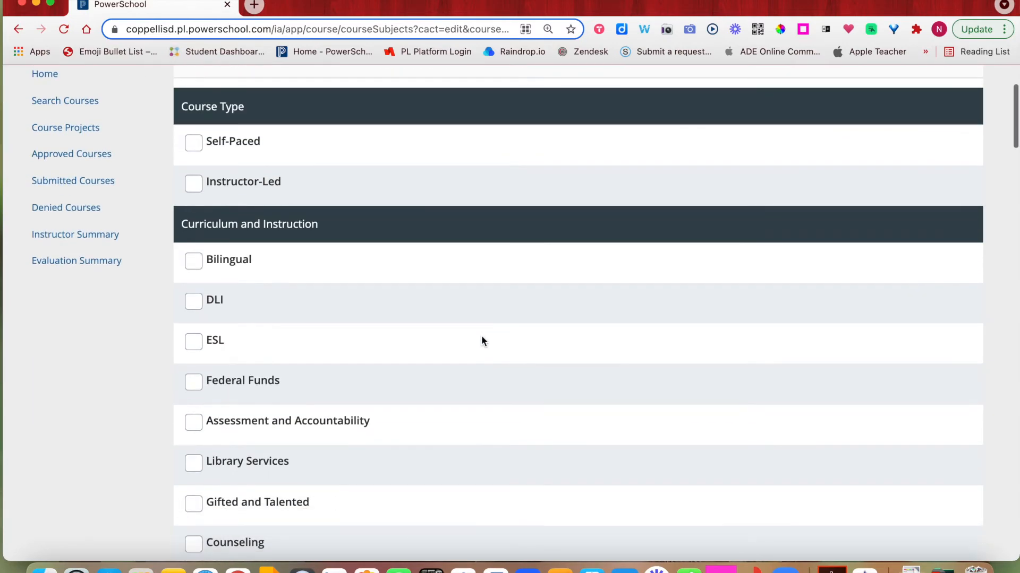
left_click(193, 383)
scroll(343, 364, "down", 3)
scroll(343, 365, "down", 5)
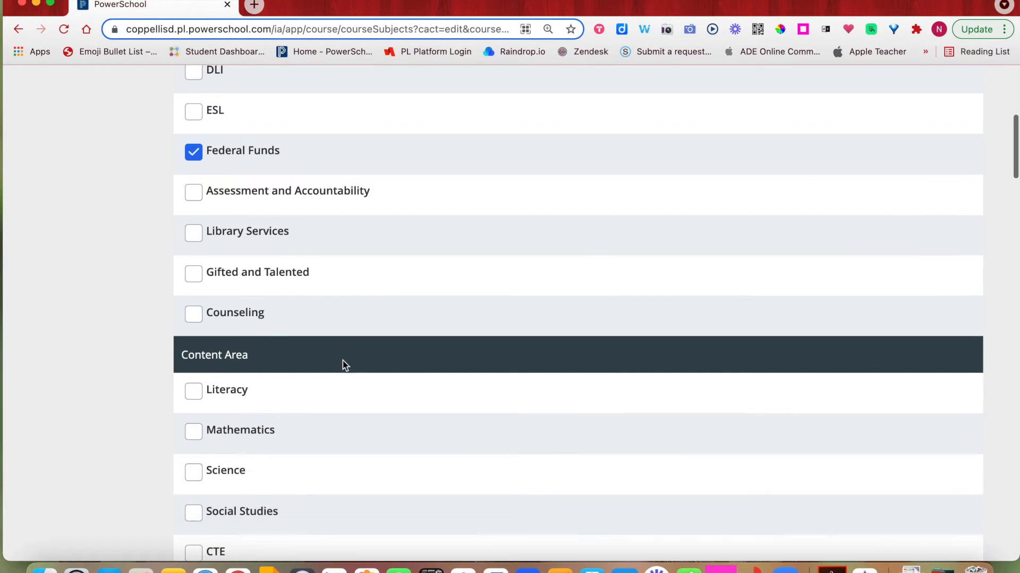
left_click(194, 359)
scroll(263, 371, "down", 5)
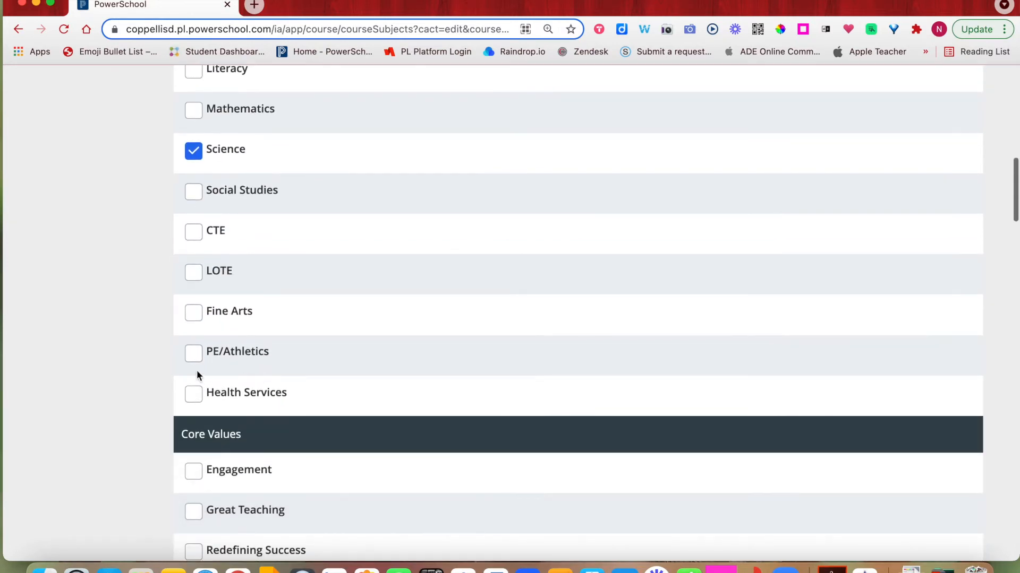
left_click(193, 393)
- Add the core values Great Teaching and Redefining Success and the educational practice Digital Learning to the course's tags
scroll(312, 380, "down", 3)
left_click(193, 396)
left_click(192, 434)
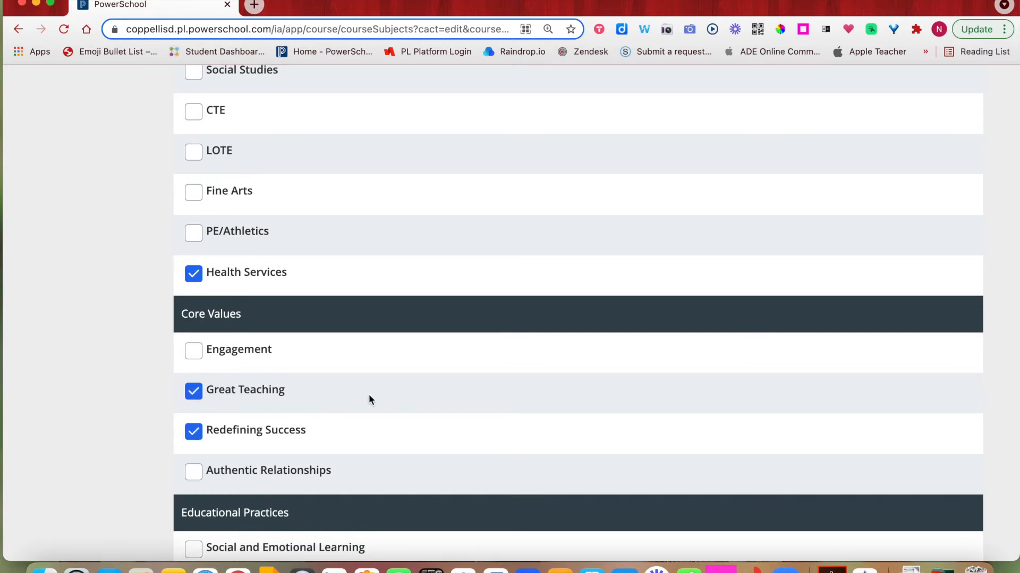
scroll(369, 394, "down", 8)
left_click(195, 342)
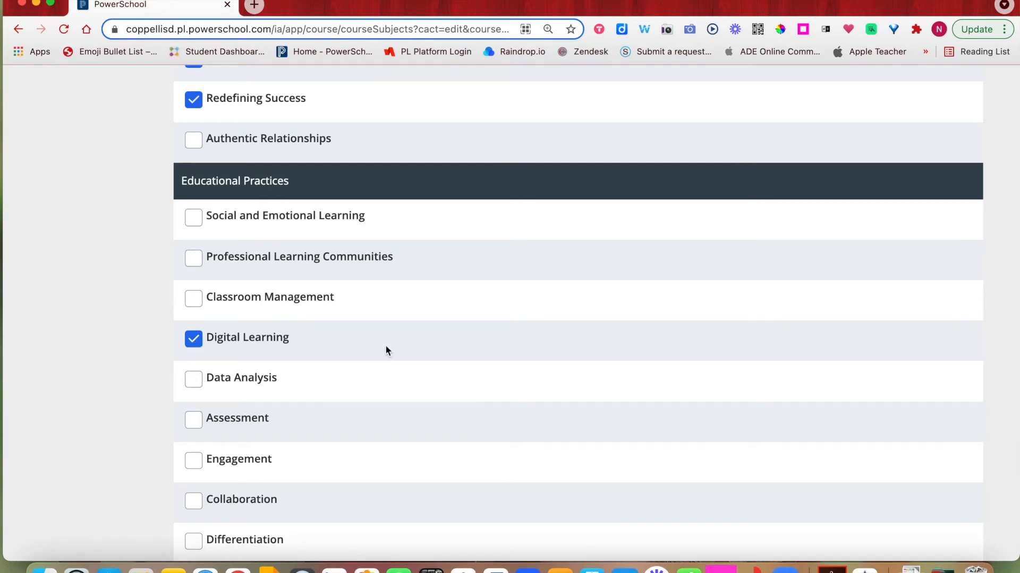
scroll(386, 347, "up", 20)
scroll(386, 348, "up", 3)
scroll(386, 348, "down", 20)
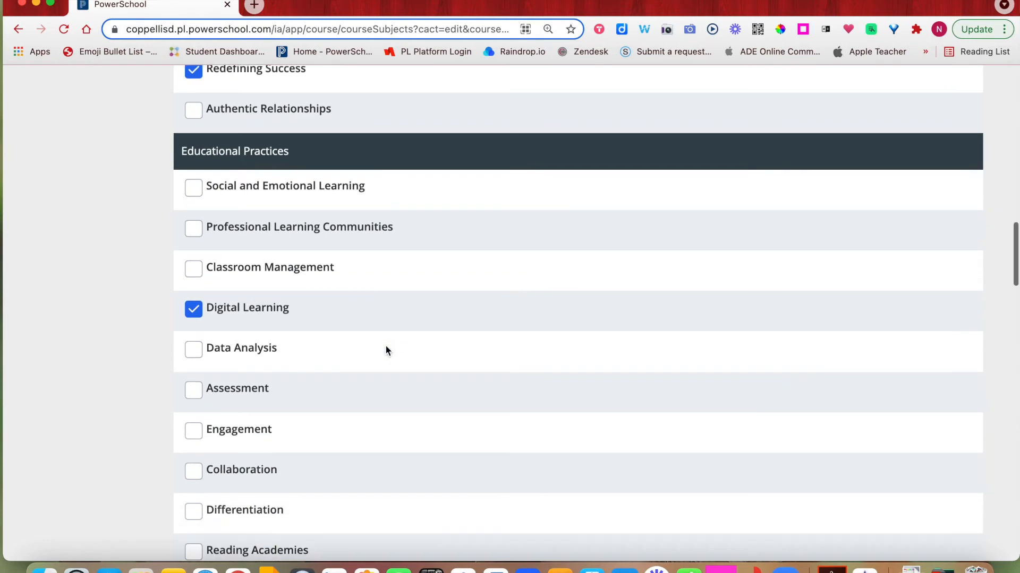
scroll(386, 348, "down", 1)
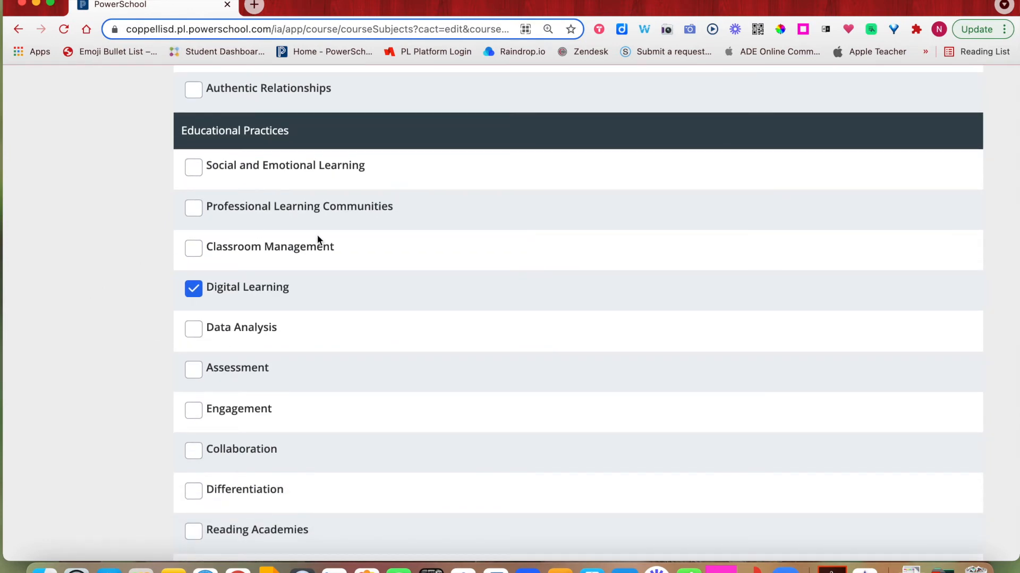
- Save the course's selected tags without adding any more from the remaining categories
scroll(453, 305, "down", 12)
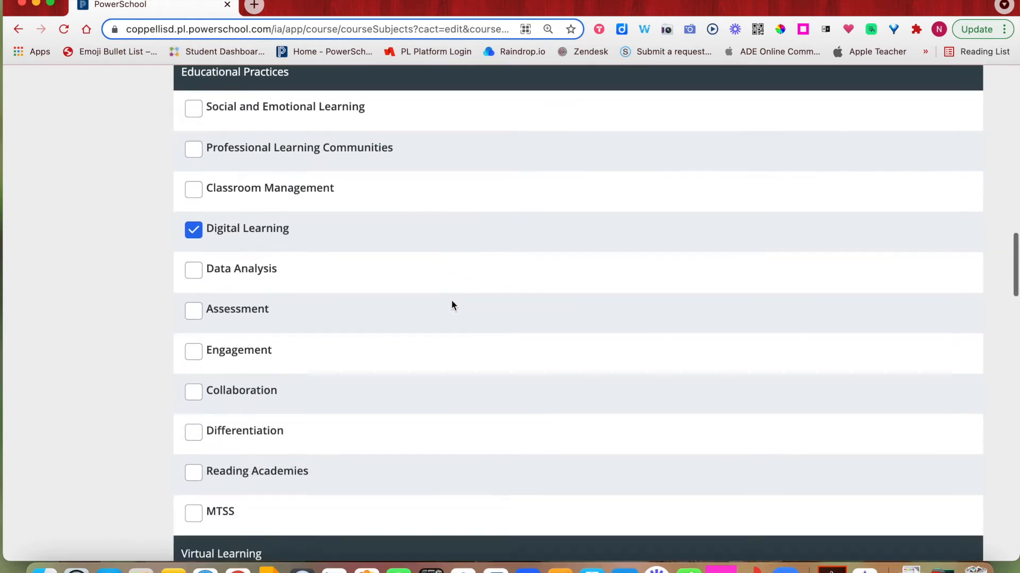
scroll(453, 305, "down", 20)
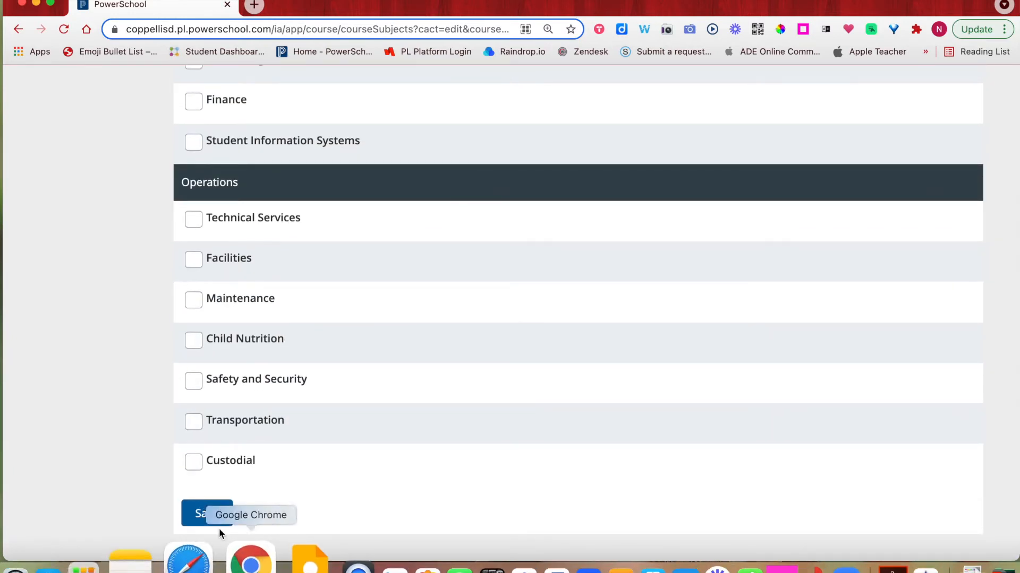
left_click(202, 515)
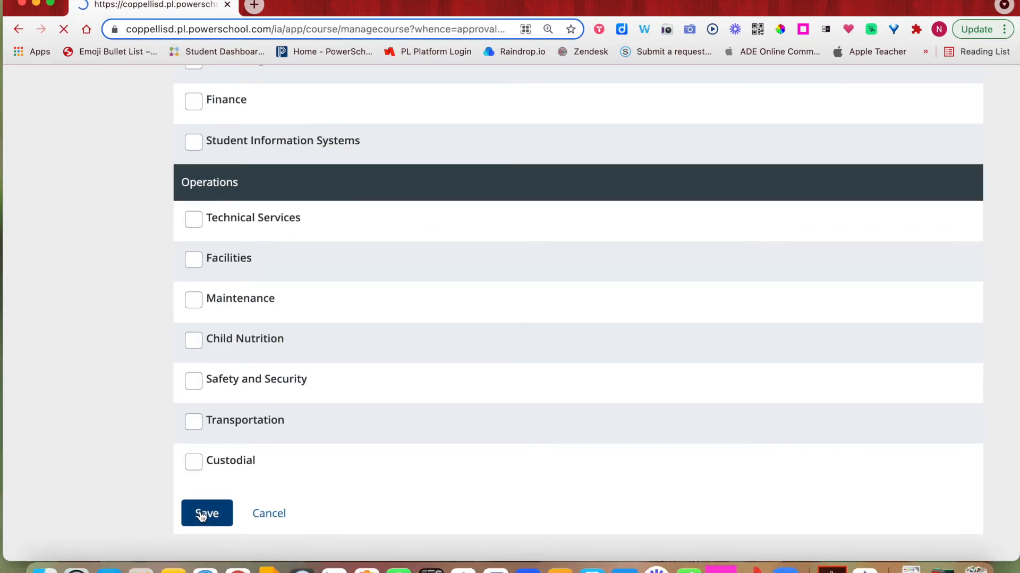
- Expand the course's tag list and review the saved tags, course details, settings and sections area
scroll(759, 404, "down", 3)
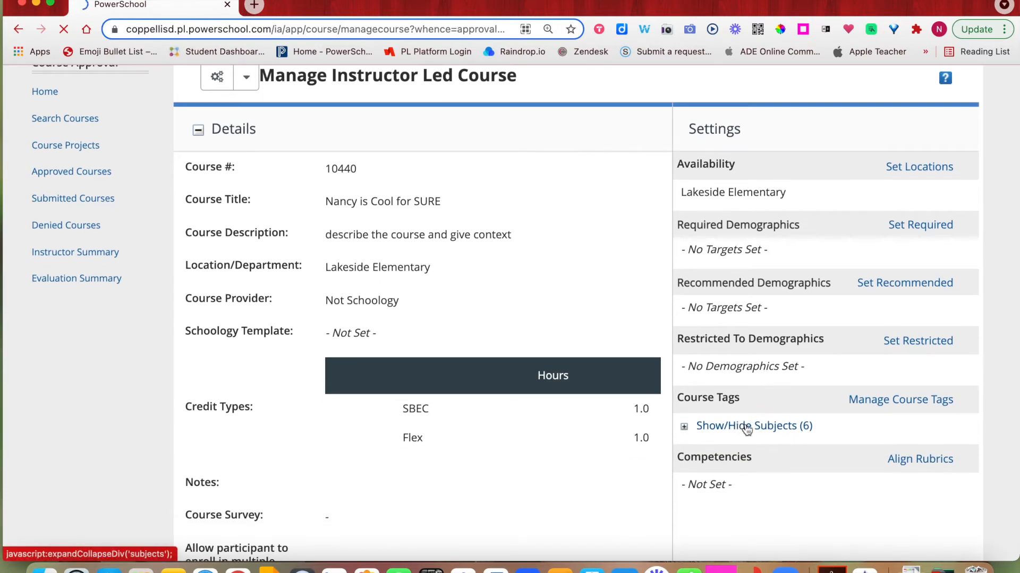
left_click(739, 428)
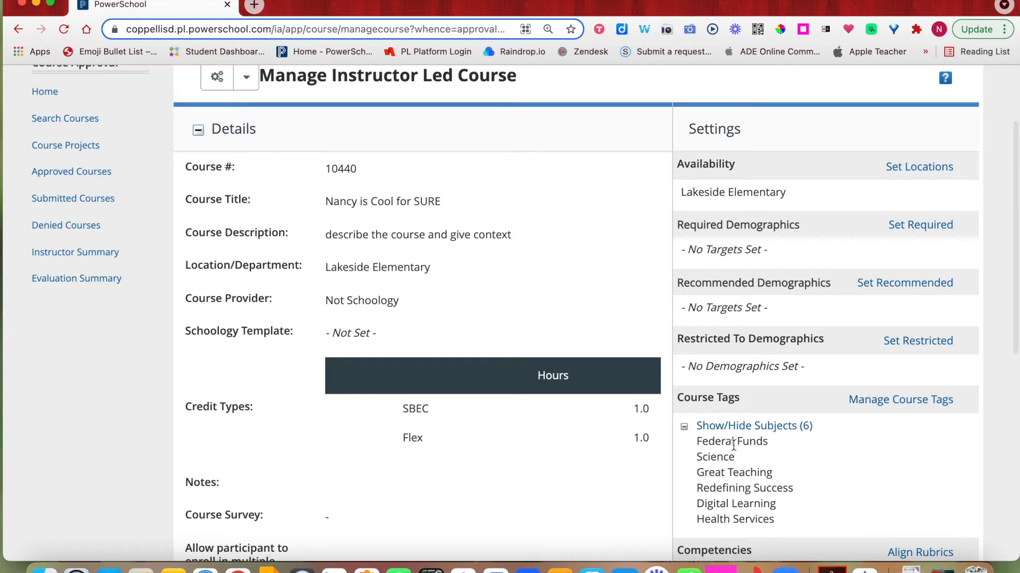
scroll(715, 396, "down", 4)
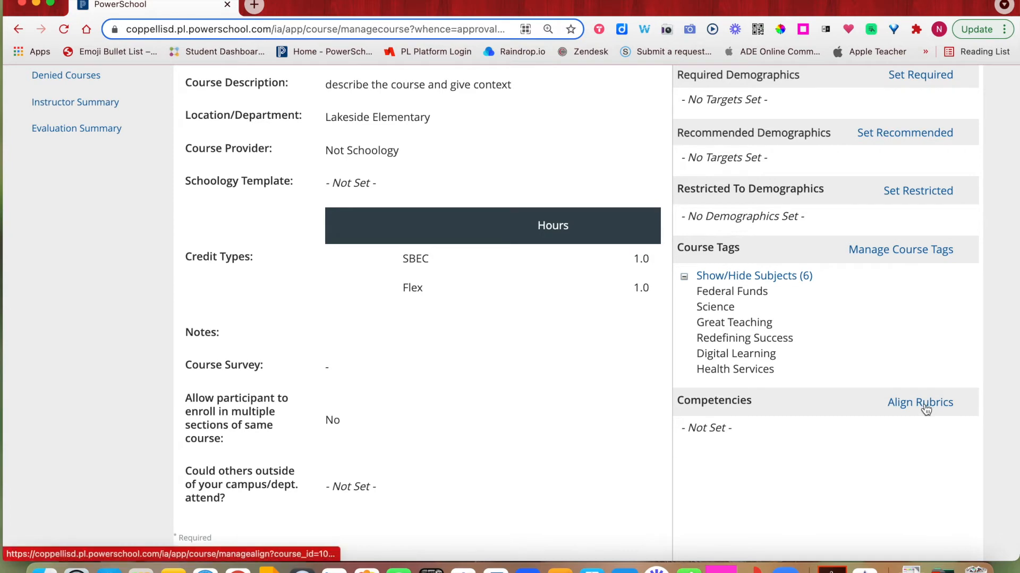
scroll(718, 484, "down", 2)
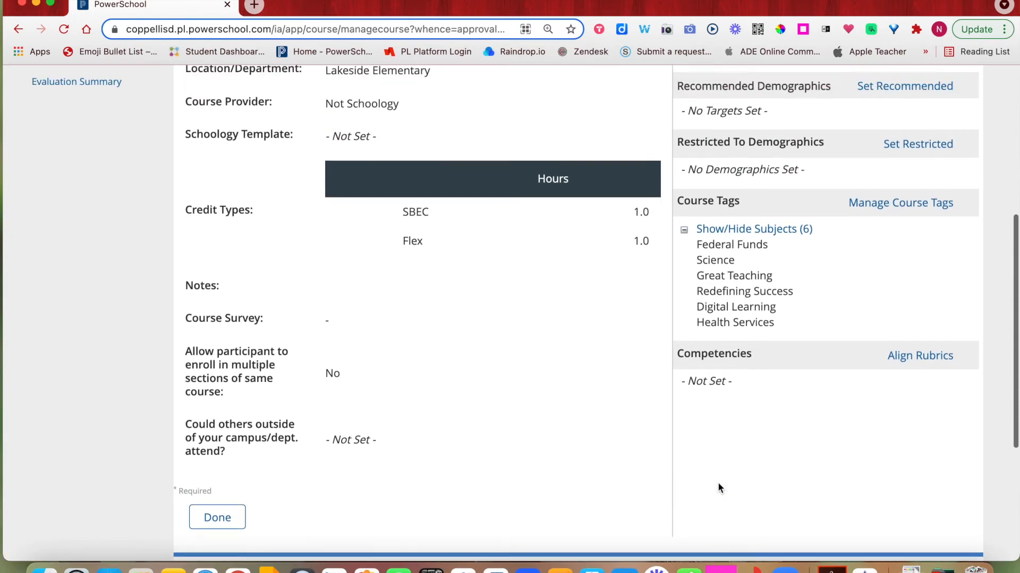
scroll(718, 484, "up", 6)
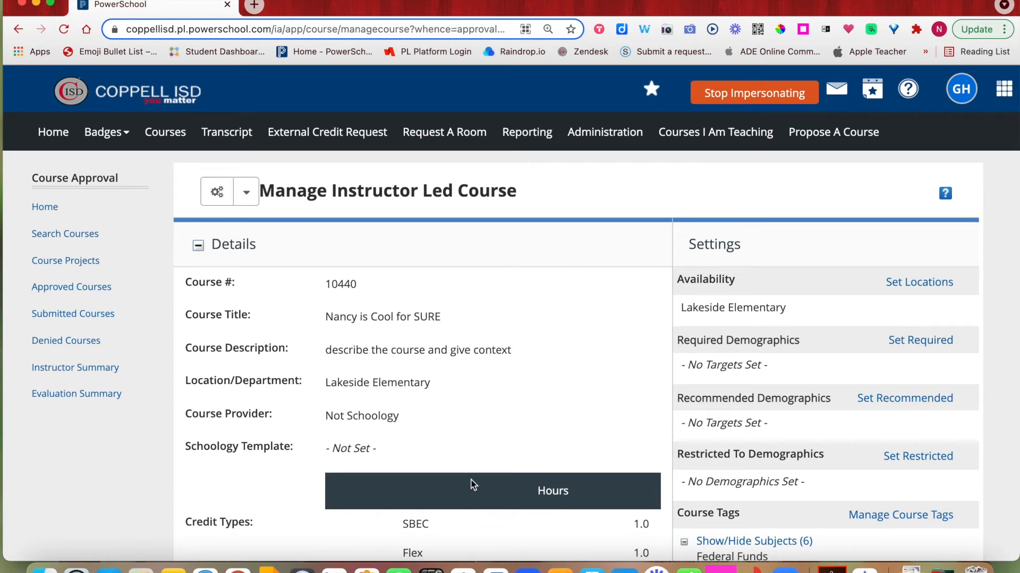
scroll(310, 314, "down", 10)
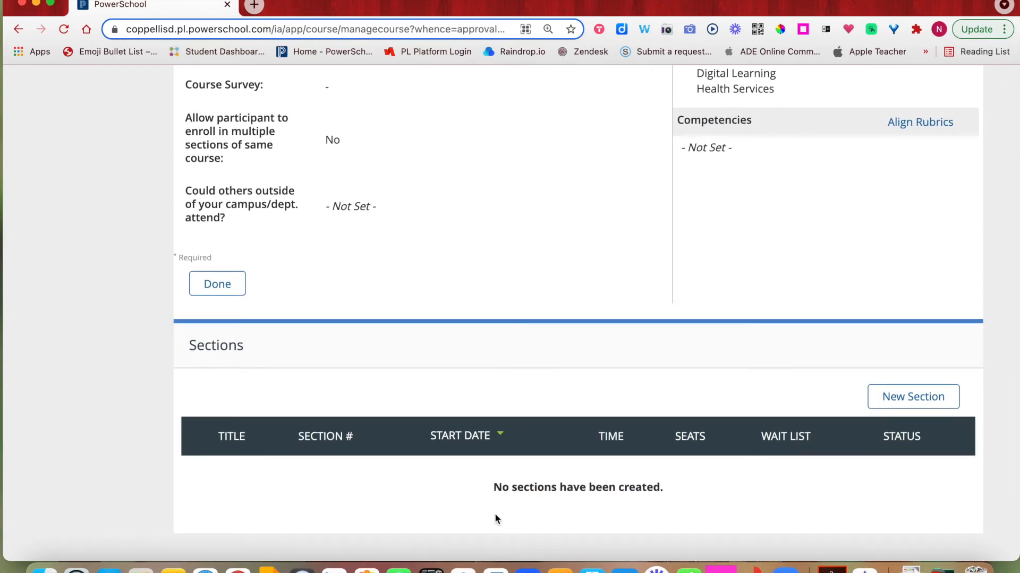
- Start a new section for the course and title it "the best section ever"
left_click(913, 399)
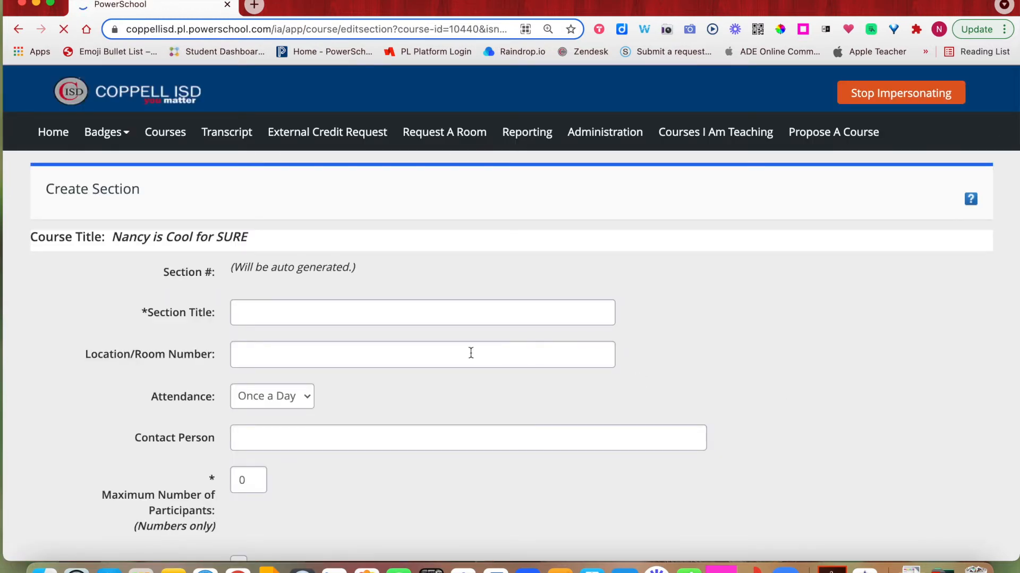
left_click(469, 353)
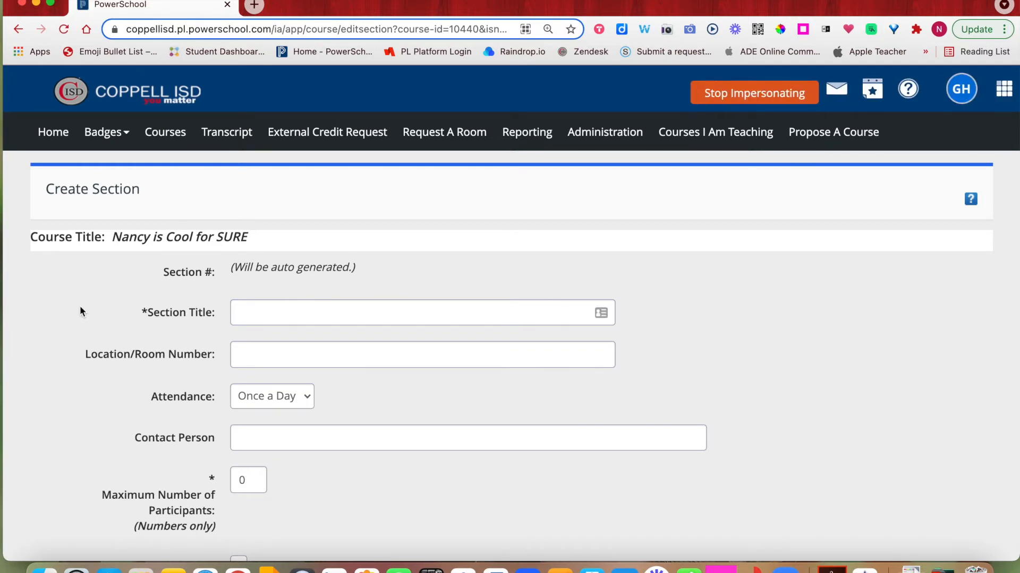
left_click(246, 313)
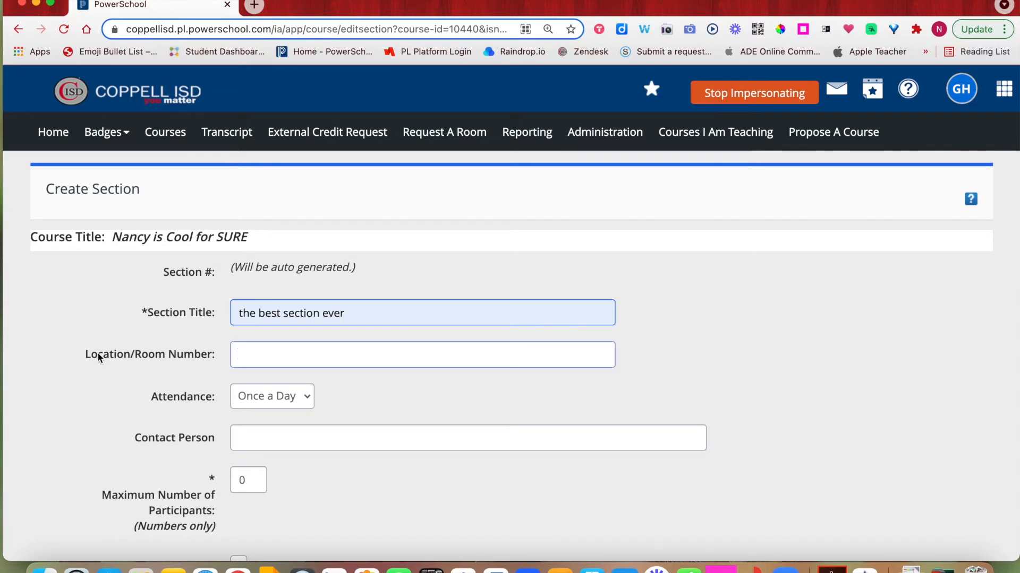
- Enter "Lakeside C103" as the section's location and room number
left_click(242, 354)
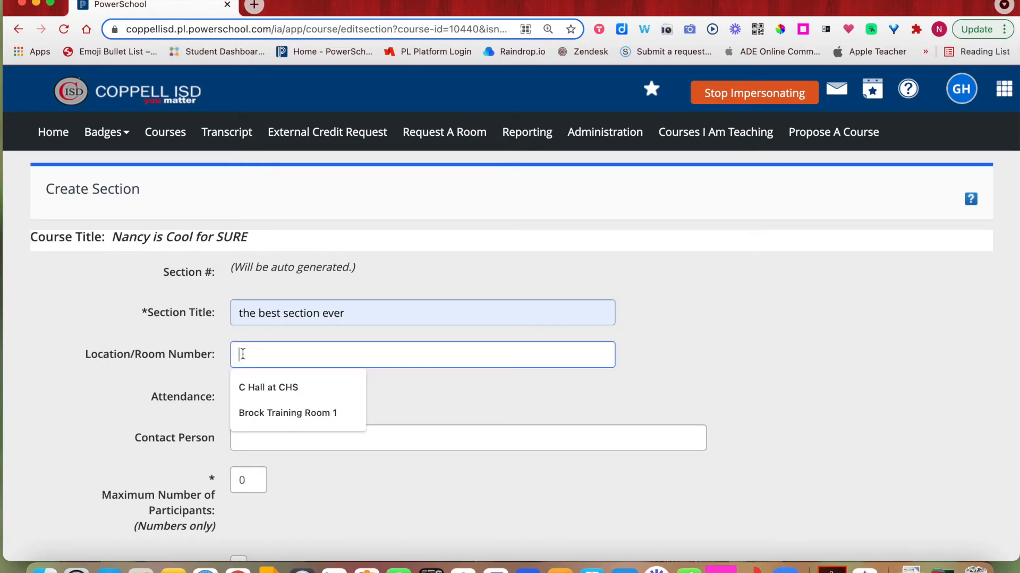
type("Lakesdie")
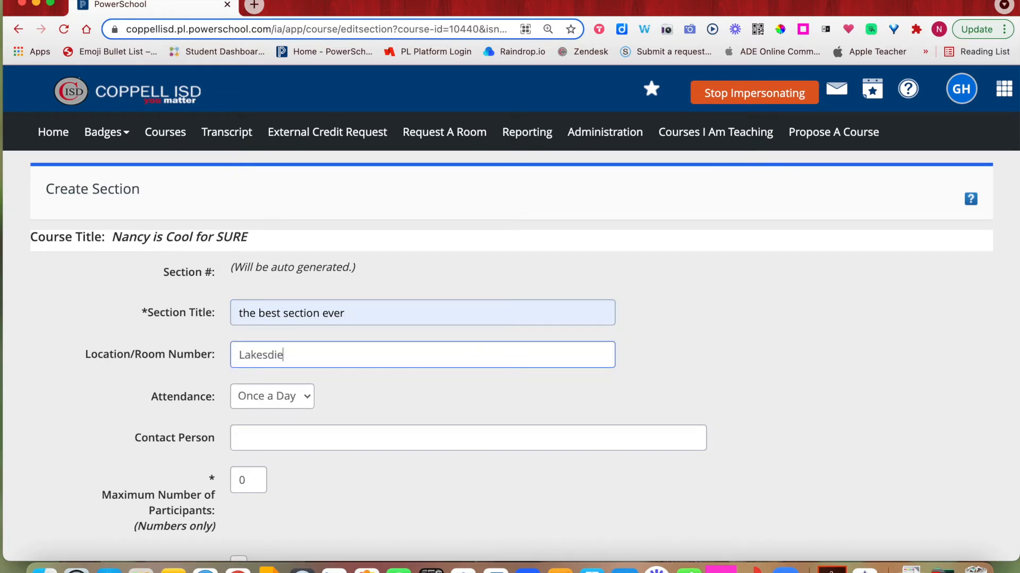
key("BackSpace")
key("BackSpace")
key("BackSpace")
type("ide C103")
key("Tab")
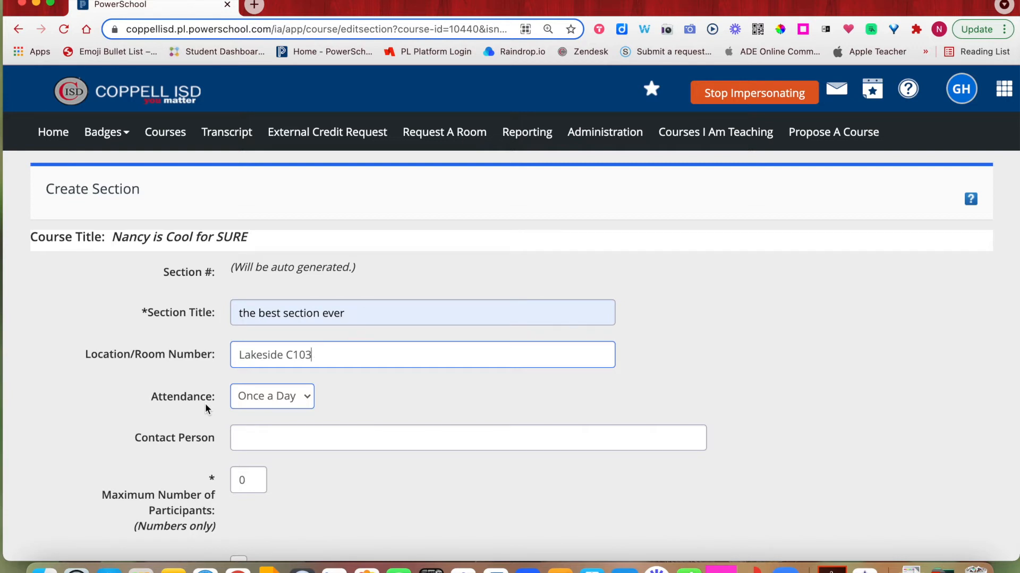
- Keep the section's attendance at Once a Day and leave the contact person blank
left_click(306, 398)
left_click(281, 401)
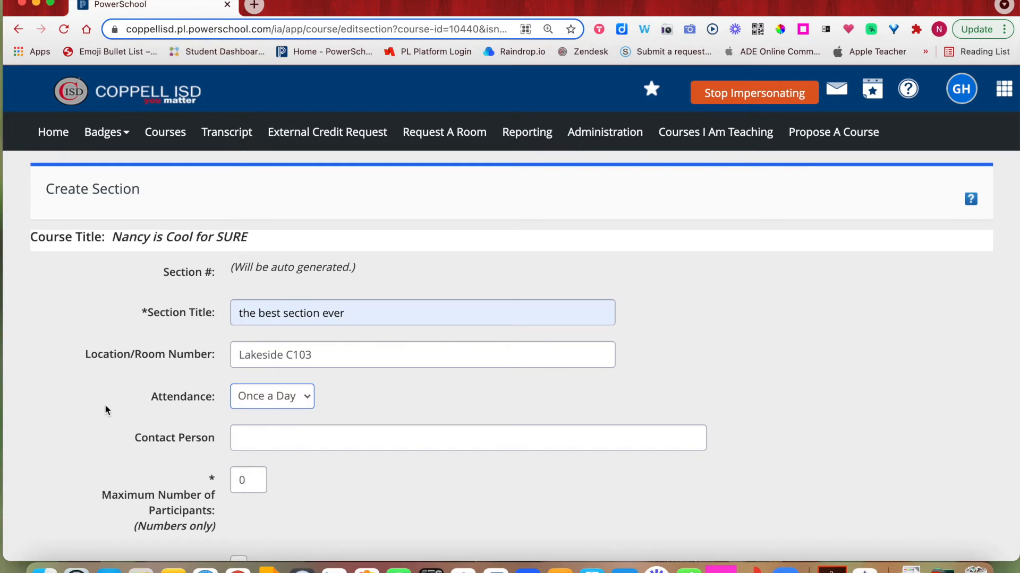
scroll(104, 409, "down", 5)
left_click(243, 228)
left_click(103, 233)
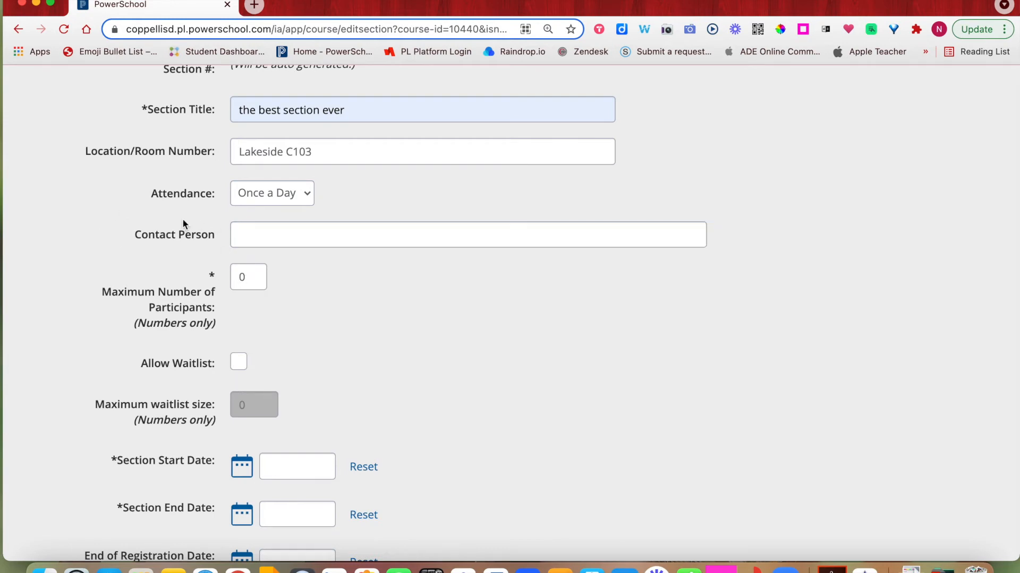
left_click(187, 242)
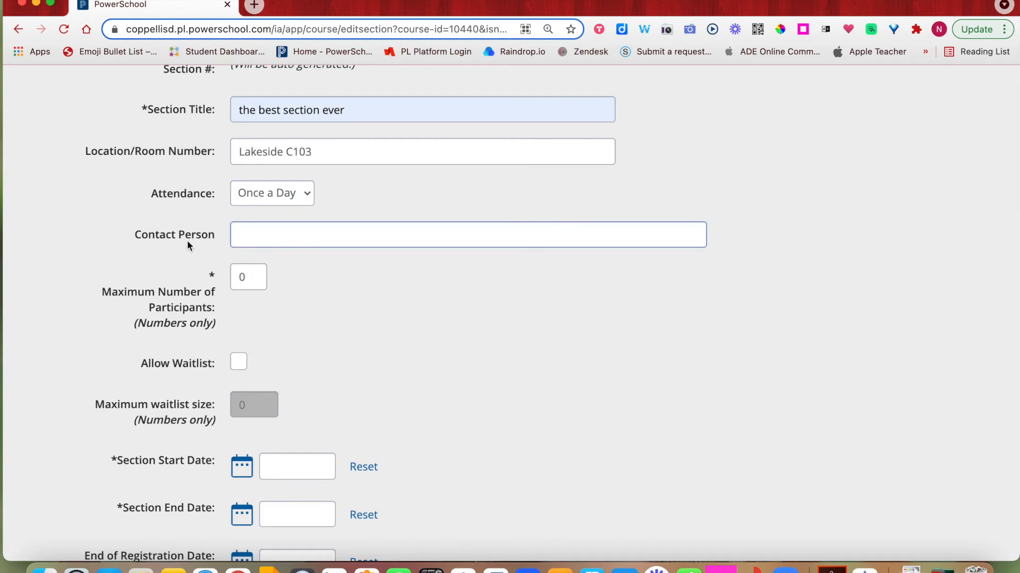
- Set the section's maximum number of participants to 100
scroll(191, 241, "down", 2)
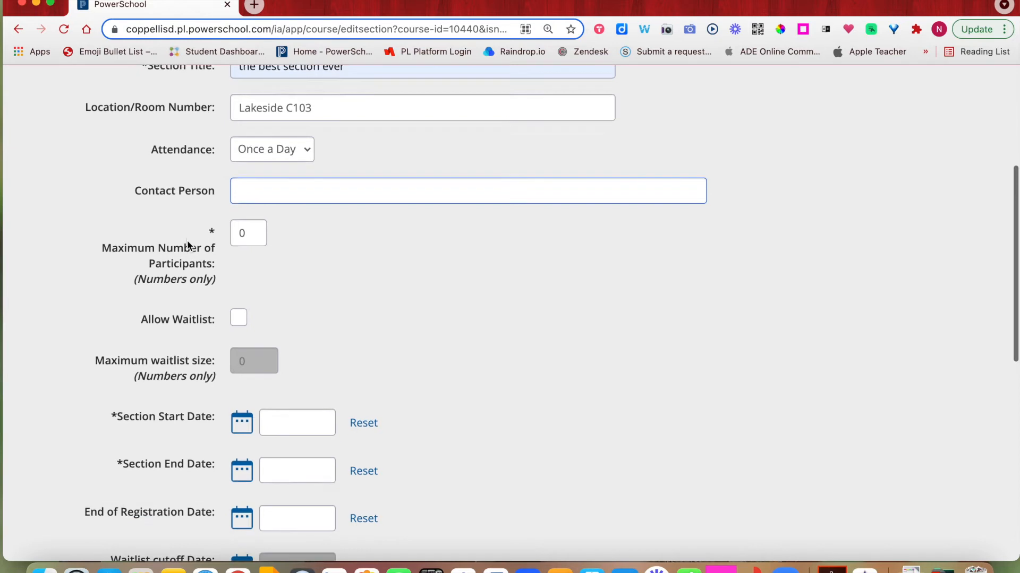
left_click(249, 228)
key("BackSpace")
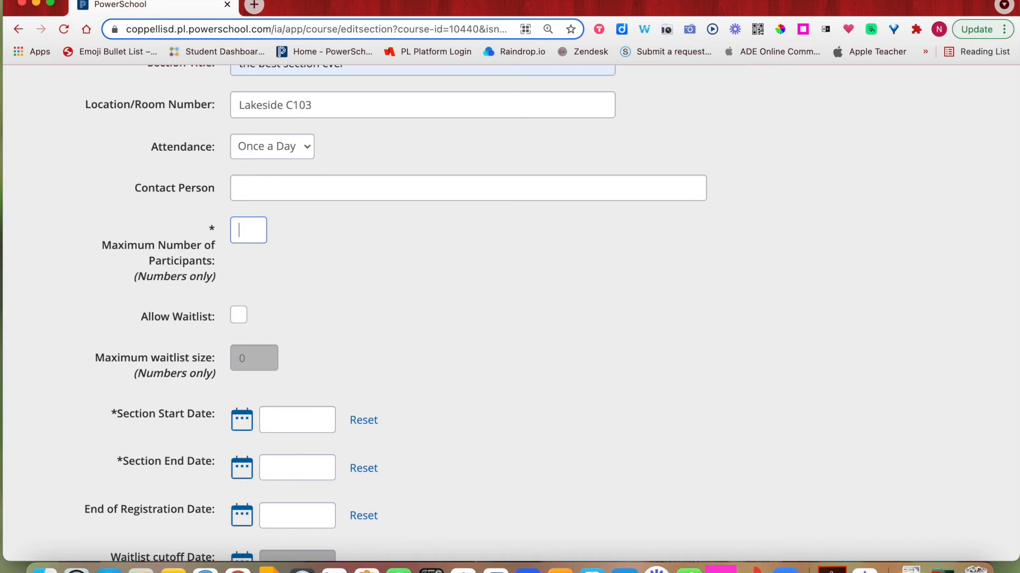
type("100")
left_click(300, 259)
- Leave the waitlist off and set the section's start date to 11/05/2021 and end date to 12/05/2021
scroll(112, 291, "down", 3)
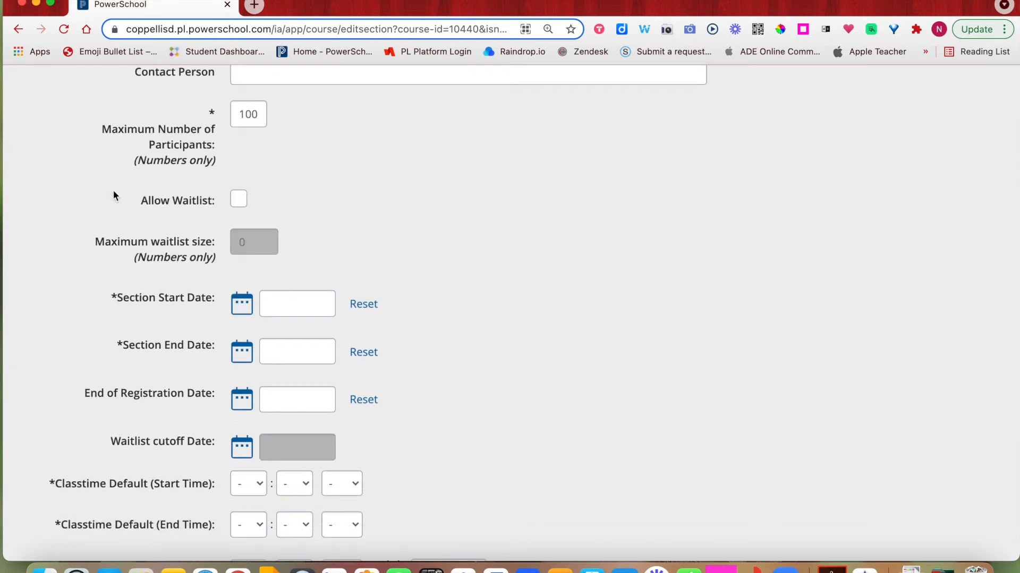
scroll(84, 296, "down", 4)
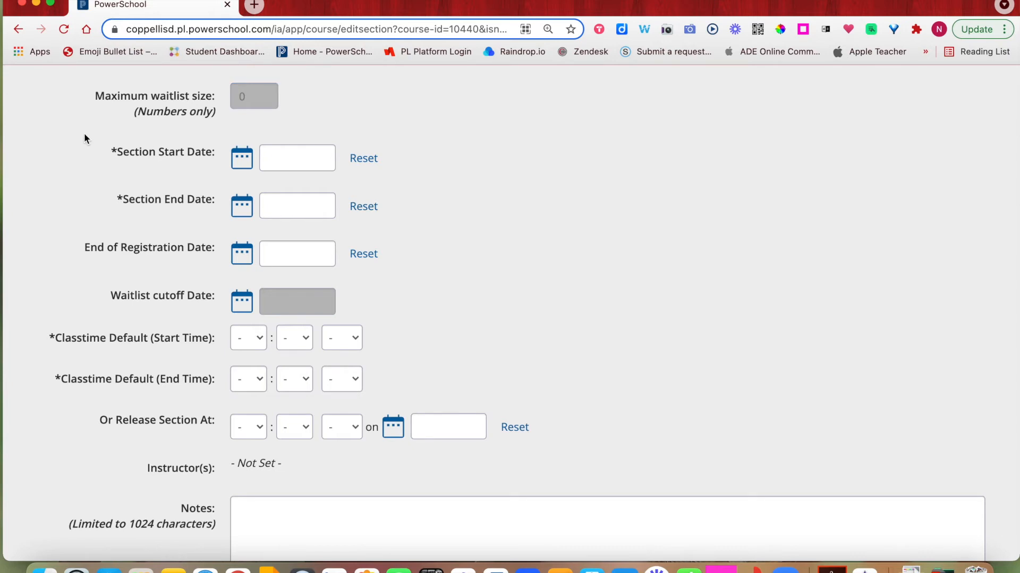
left_click(241, 158)
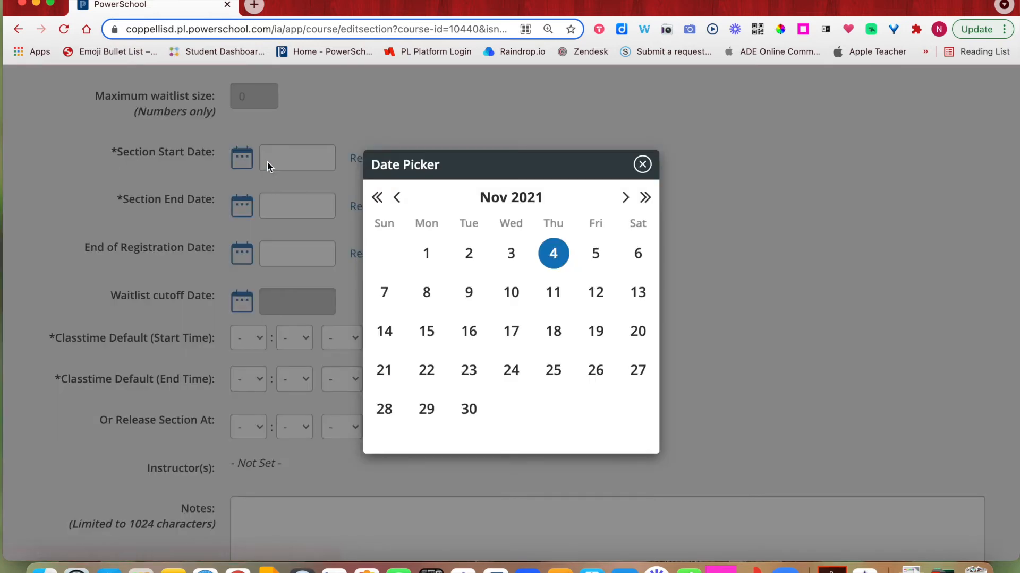
left_click(594, 253)
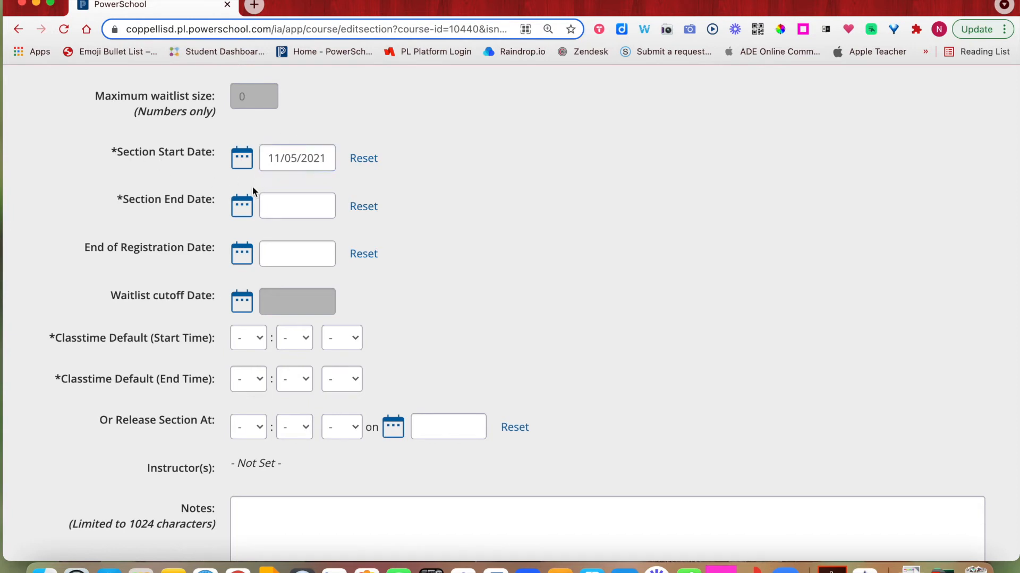
left_click(241, 206)
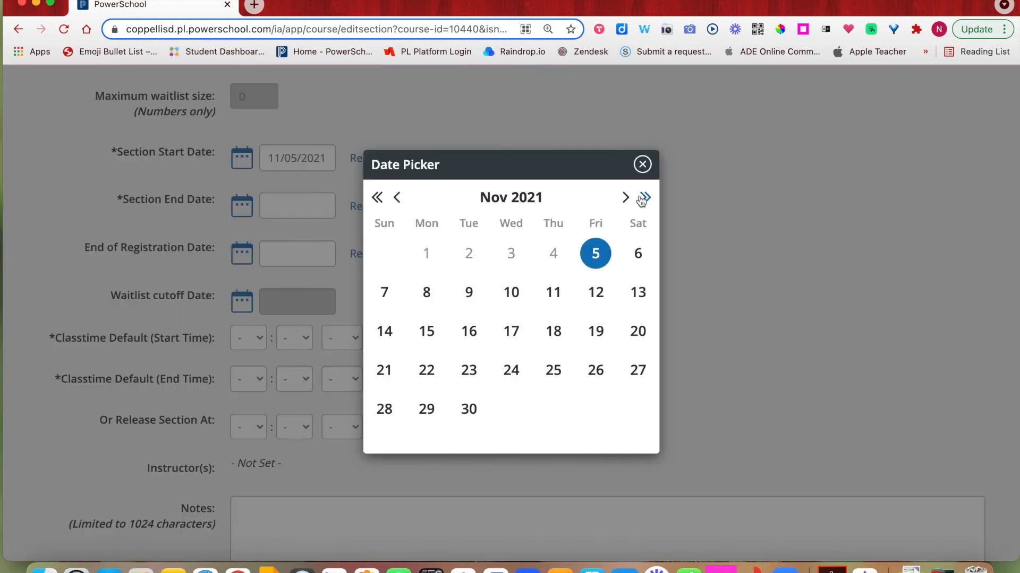
left_click(625, 198)
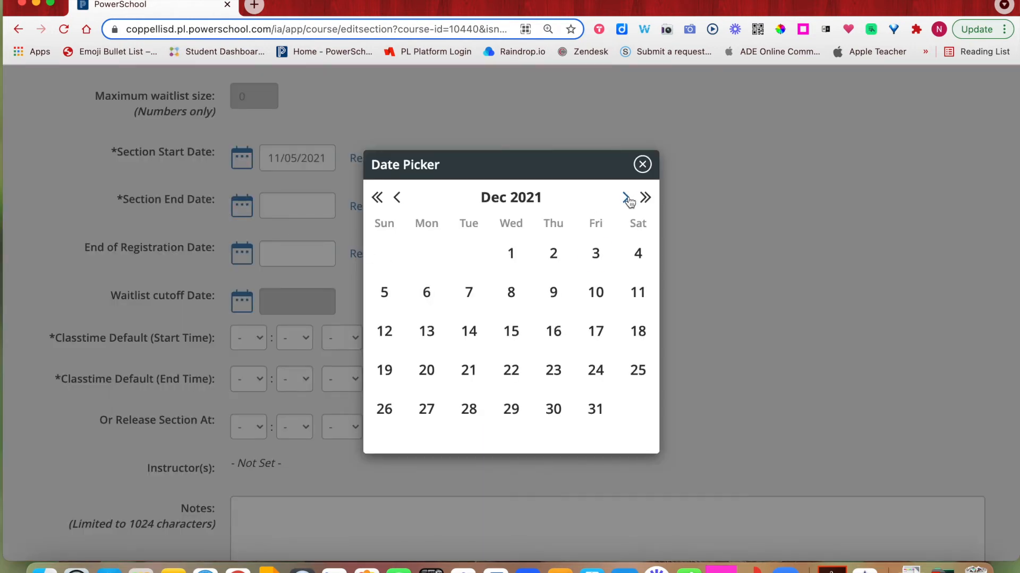
left_click(385, 294)
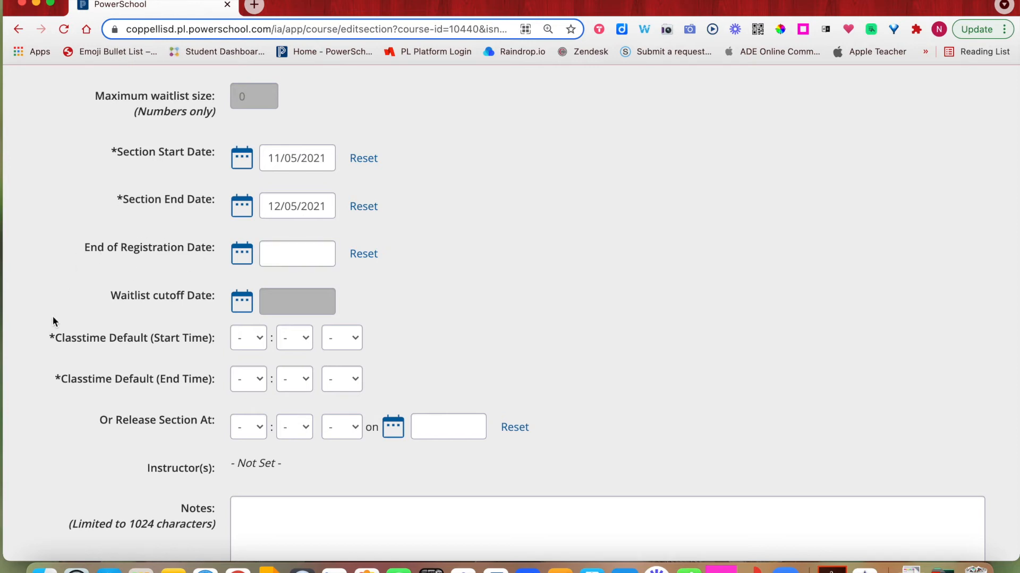
- Set the section's default class start time to 3:00 PM
scroll(53, 319, "down", 3)
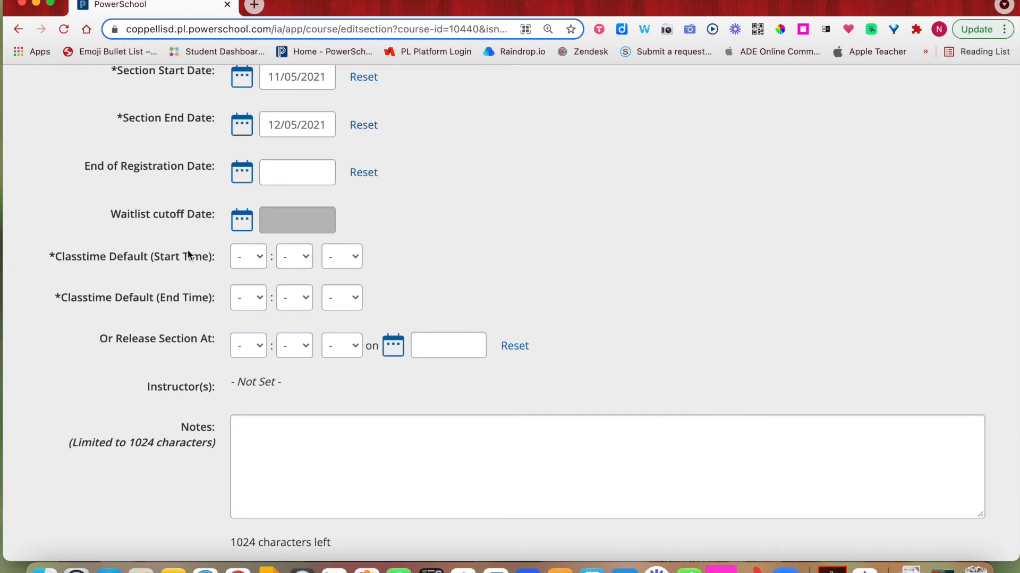
left_click(254, 260)
left_click(247, 328)
left_click(297, 258)
left_click(296, 273)
left_click(341, 256)
left_click(338, 293)
- Set the section's default class end time to 4:00 PM
left_click(258, 306)
left_click(245, 388)
left_click(286, 302)
left_click(287, 314)
left_click(339, 299)
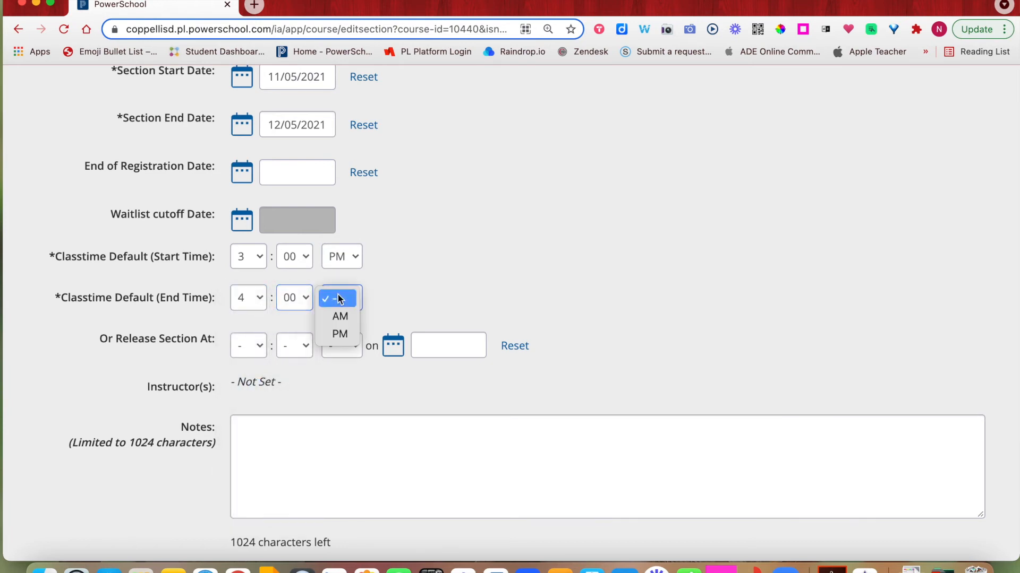
left_click(339, 334)
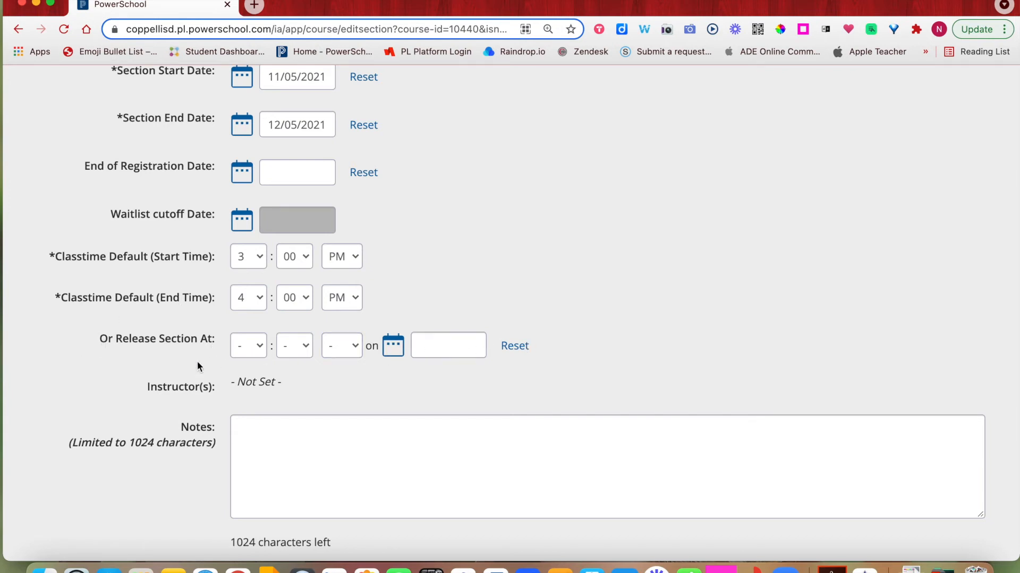
- Leave the release date, notes and attachments empty and create the section
left_click(427, 347)
left_click(91, 391)
scroll(96, 388, "down", 5)
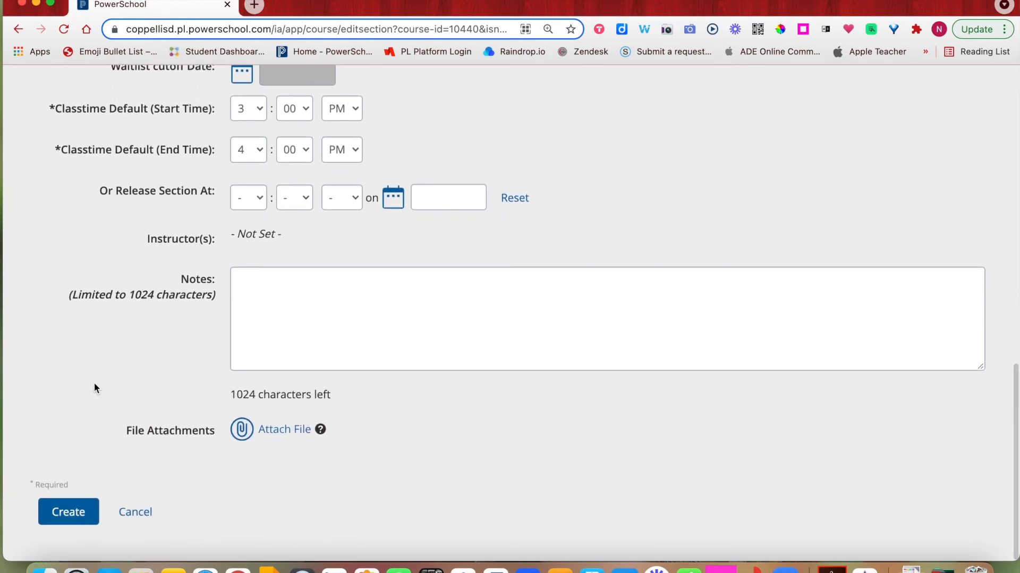
left_click(82, 516)
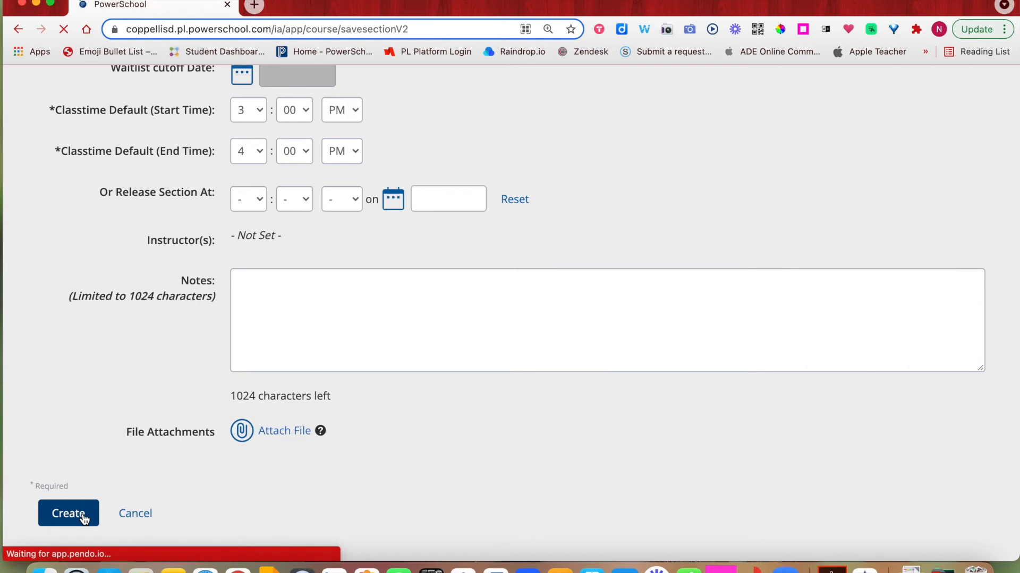
- Review the new section's saved details, dates, class times, instructors and available management actions
scroll(198, 293, "down", 12)
scroll(196, 289, "down", 3)
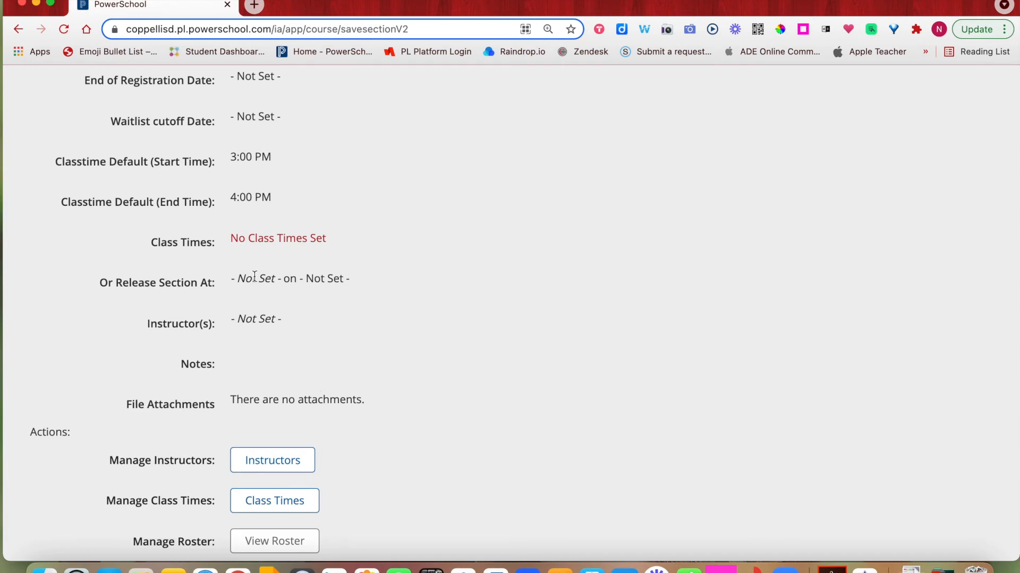
scroll(351, 295, "up", 5)
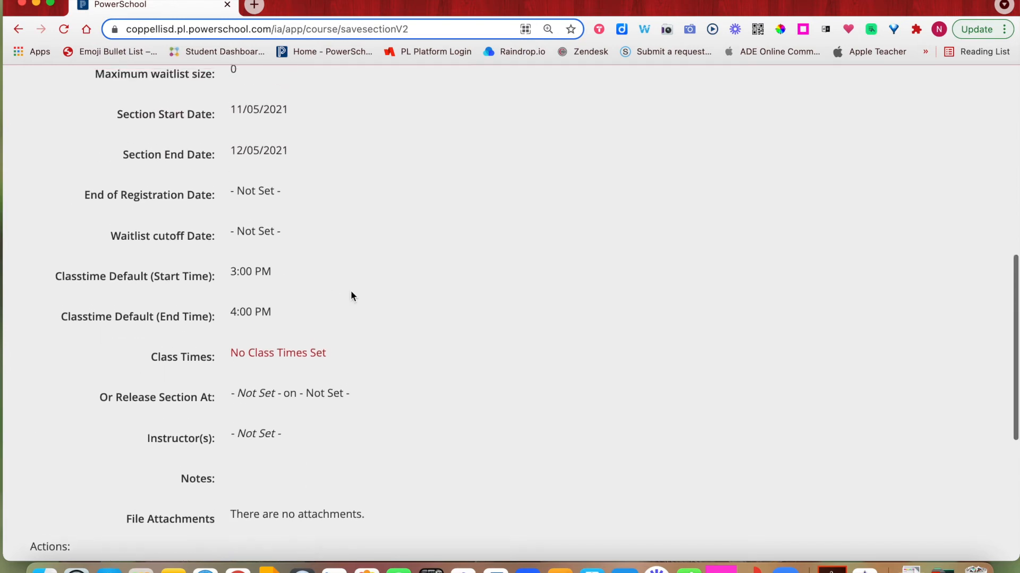
scroll(350, 296, "up", 6)
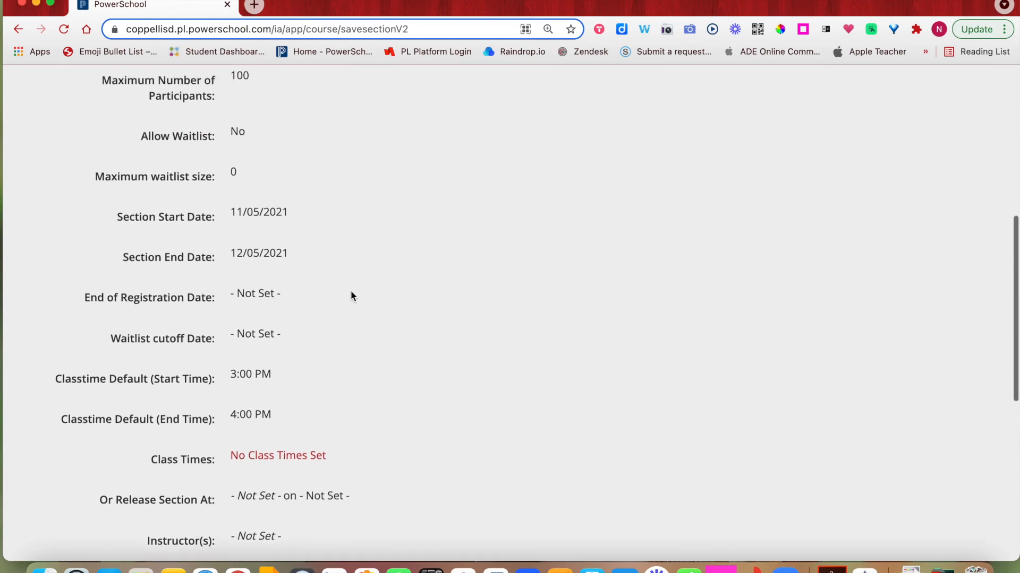
- Search the instructor directory by first name and add the active administrator from the Administration Building as an instructor for the section
scroll(350, 296, "down", 13)
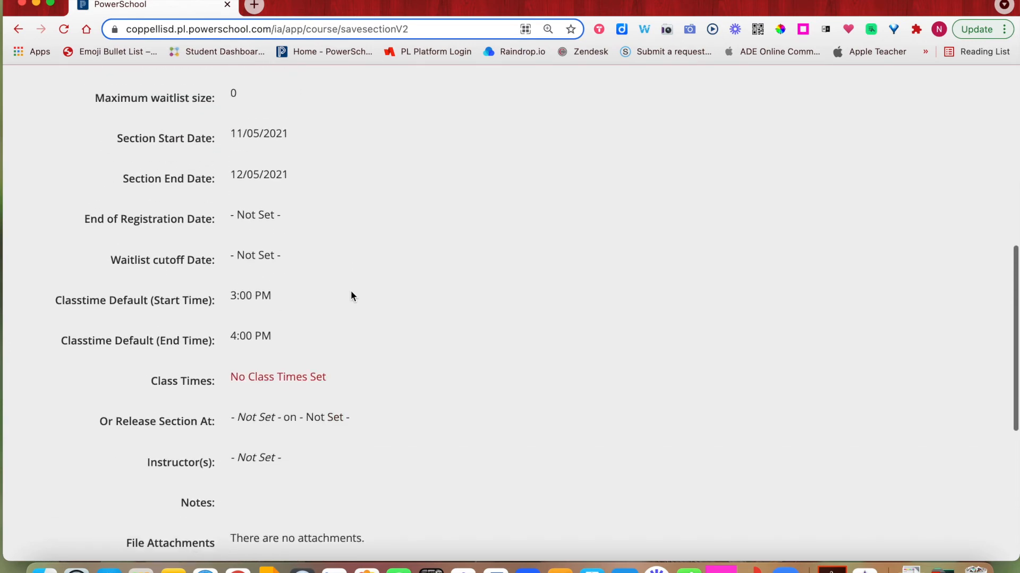
scroll(351, 294, "down", 2)
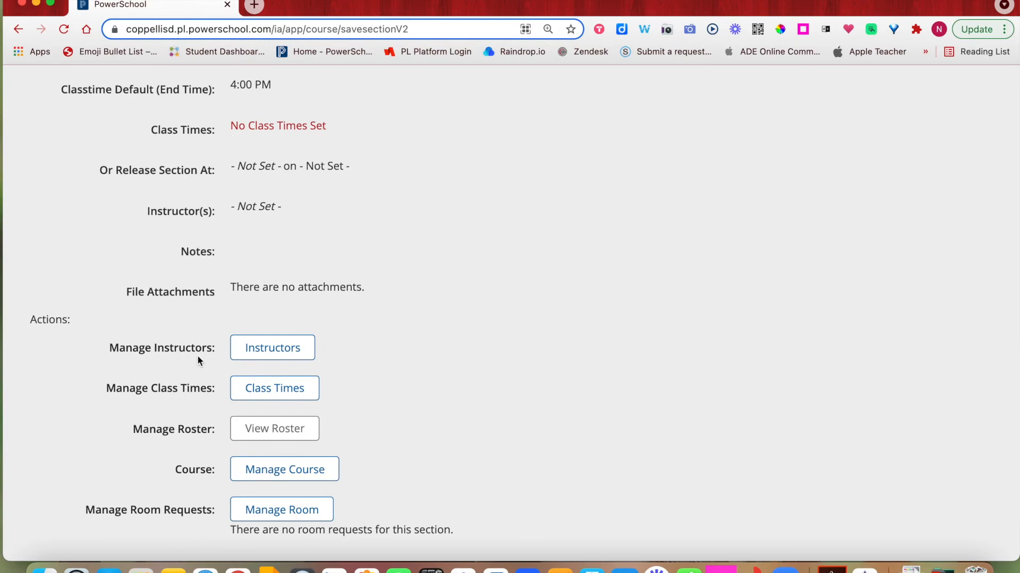
left_click(283, 352)
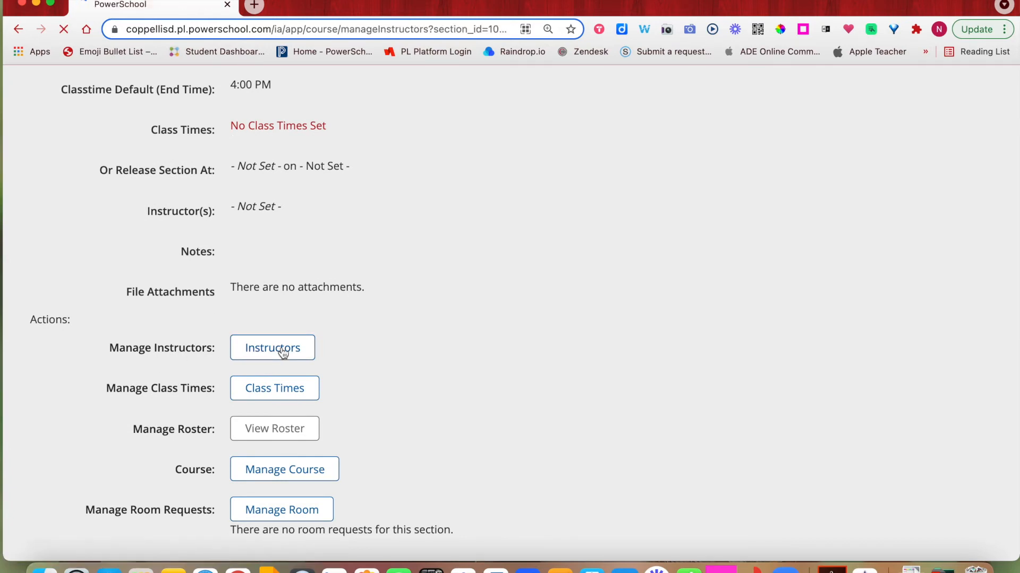
type("nncy")
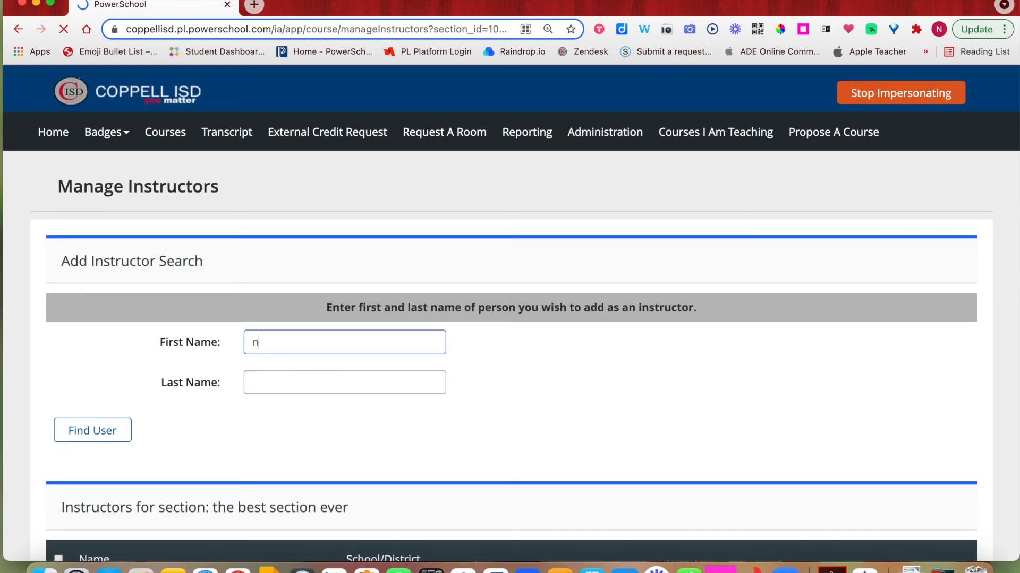
left_click(255, 343)
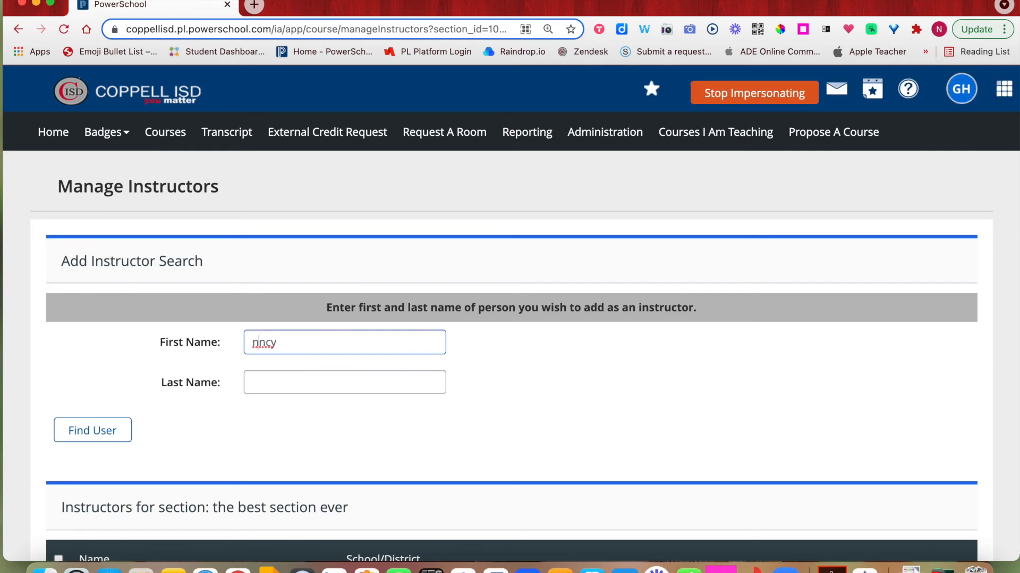
type("a")
left_click(91, 432)
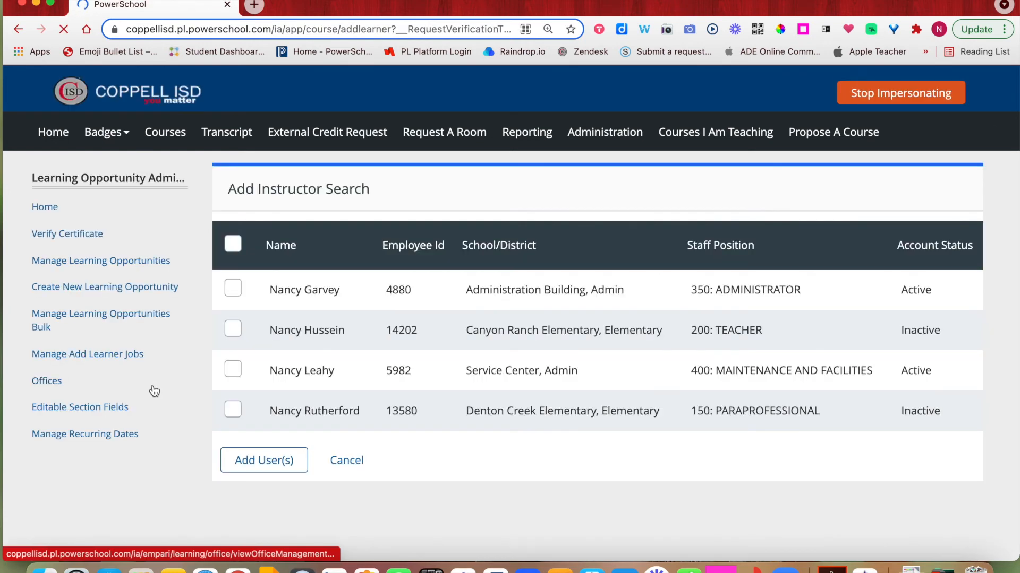
left_click(233, 290)
left_click(268, 459)
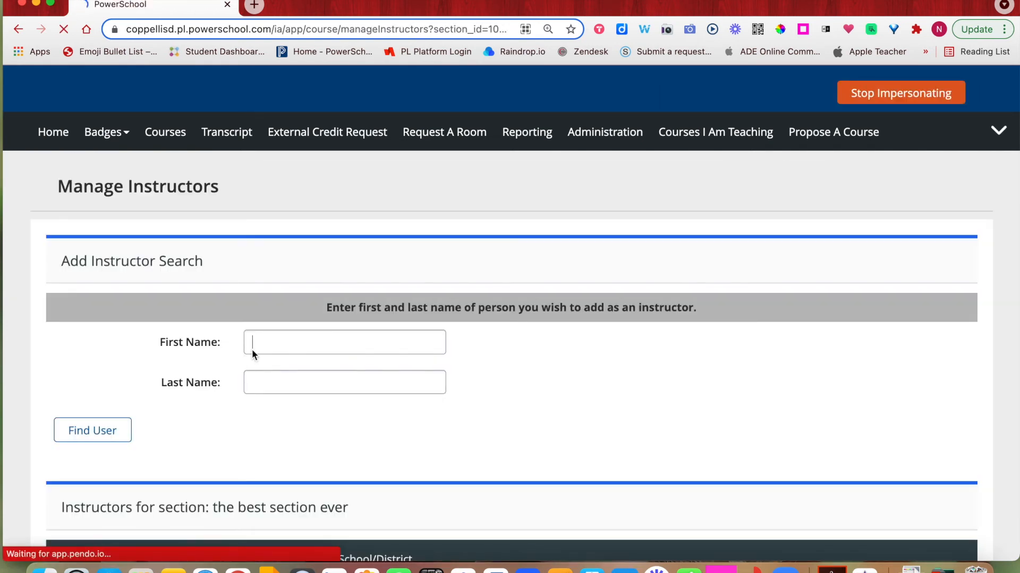
- Find a second active Administration Building administrator by first name, add them as a co-instructor, and finish managing instructors
left_click(301, 340)
type("boke")
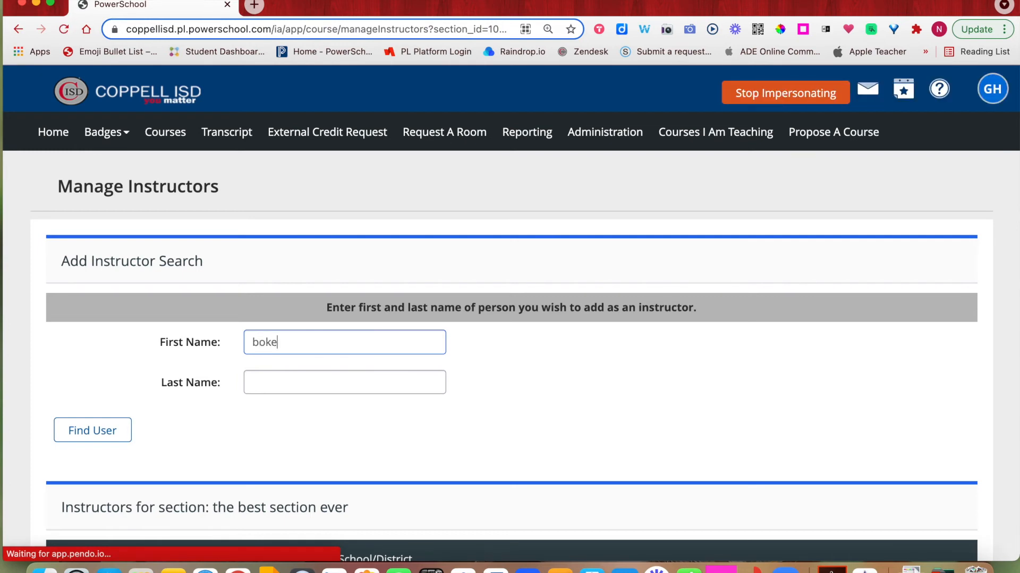
key("BackSpace")
key("BackSpace")
key("BackSpace")
type("rooke")
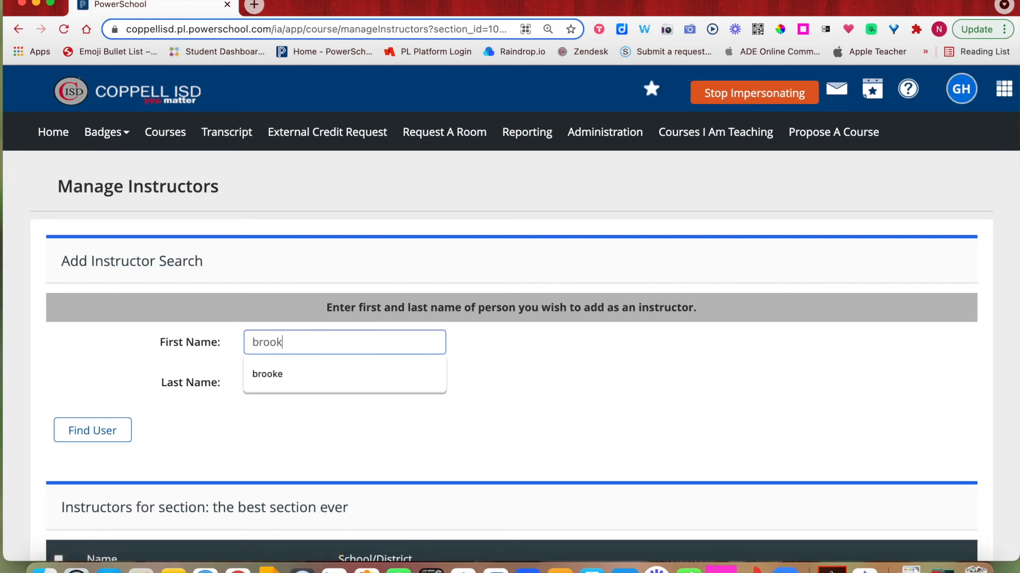
left_click(78, 435)
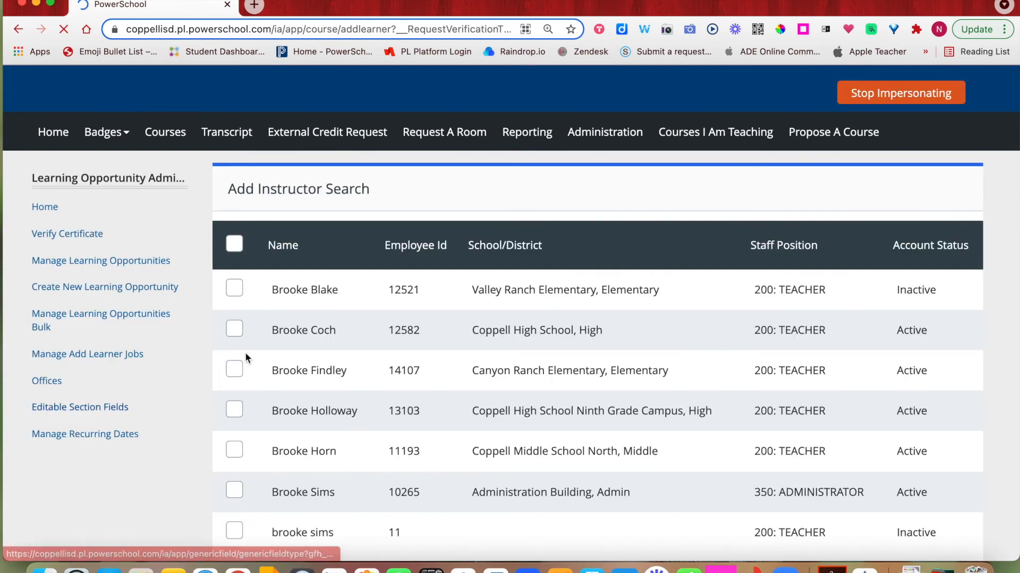
scroll(244, 352, "down", 2)
left_click(234, 422)
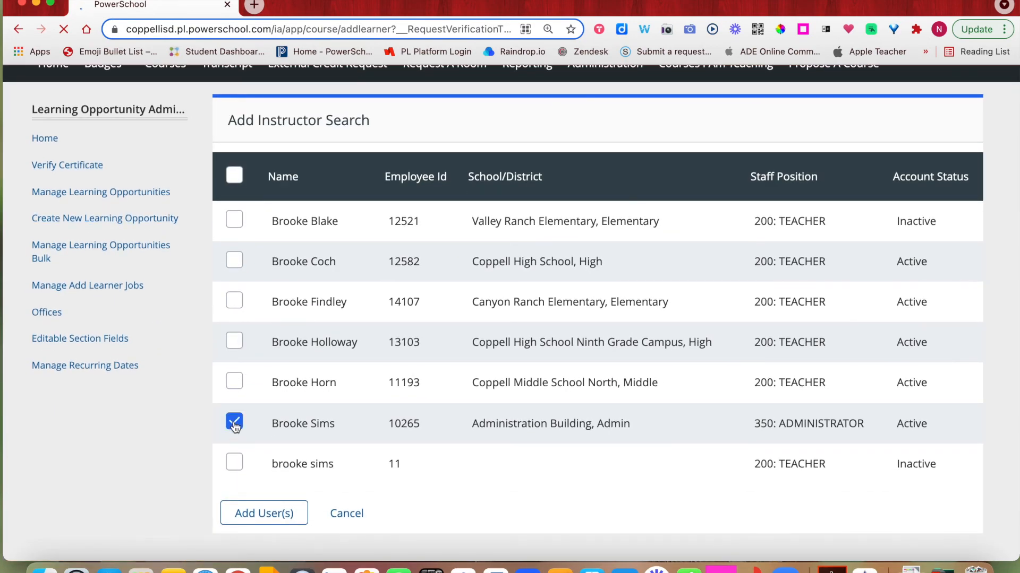
left_click(256, 515)
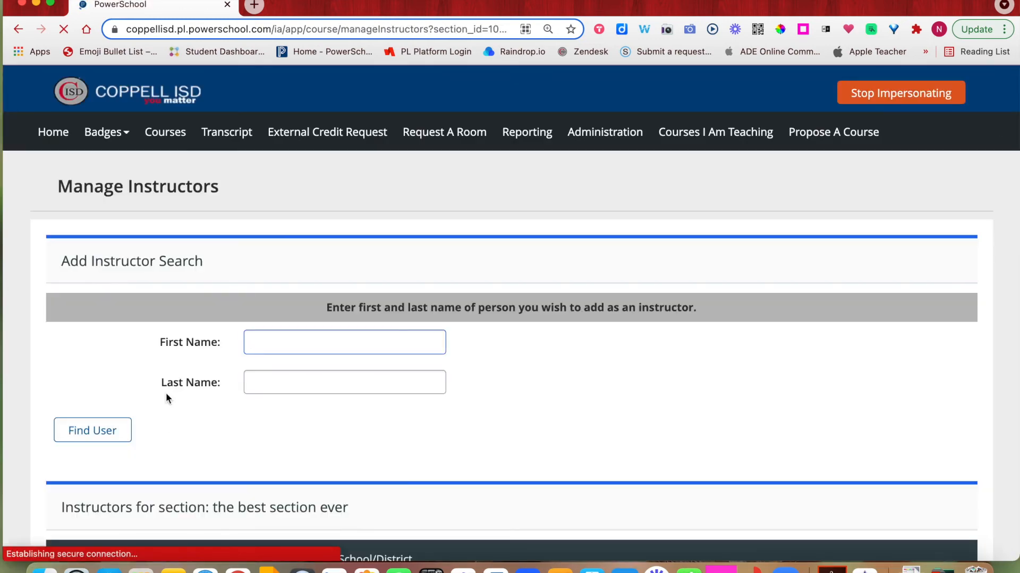
scroll(166, 395, "down", 4)
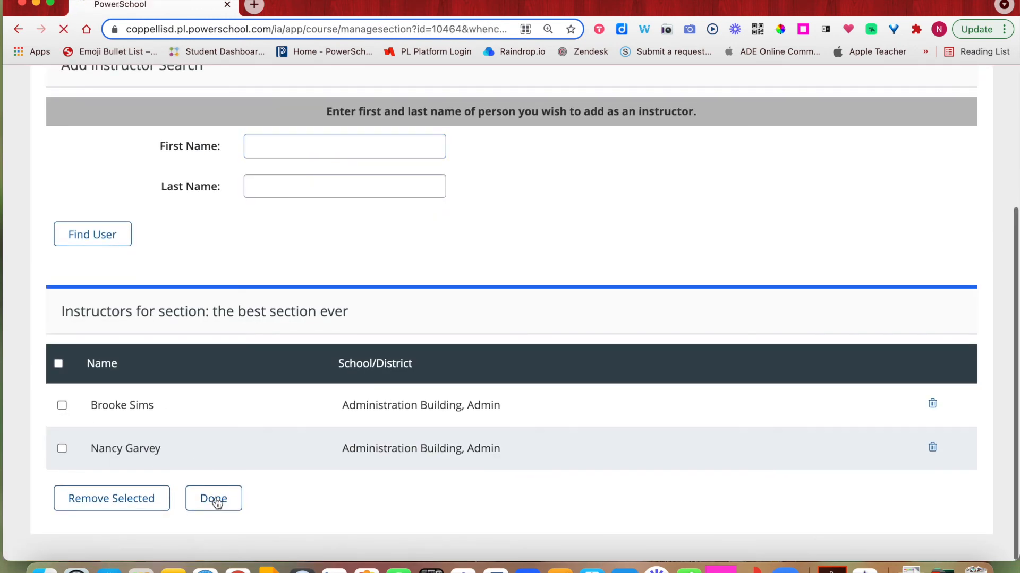
- Open the section's class times and add a first class on 11/05/2021 from 3:00 PM to 4:00 PM
scroll(242, 361, "down", 8)
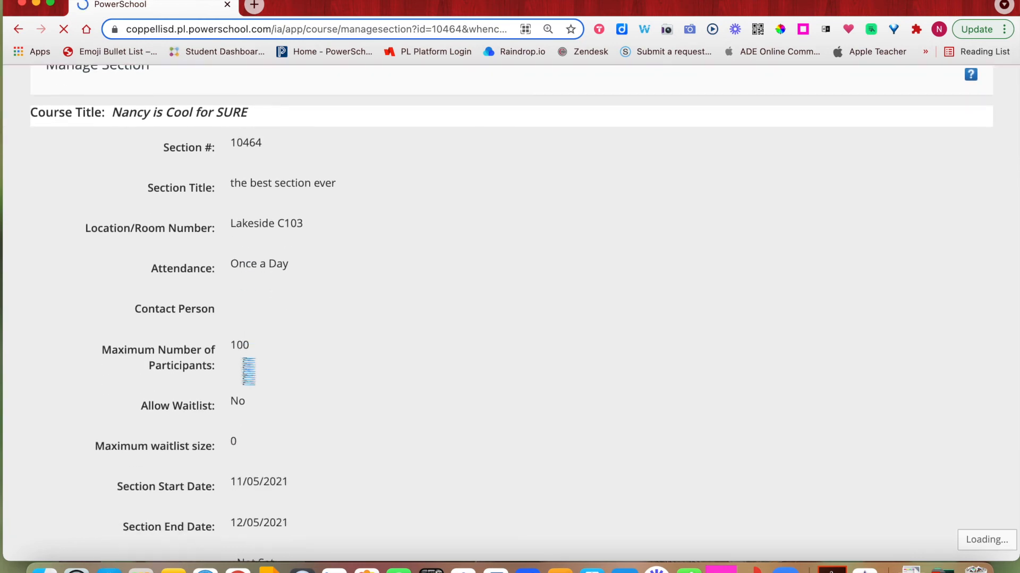
scroll(243, 361, "down", 1)
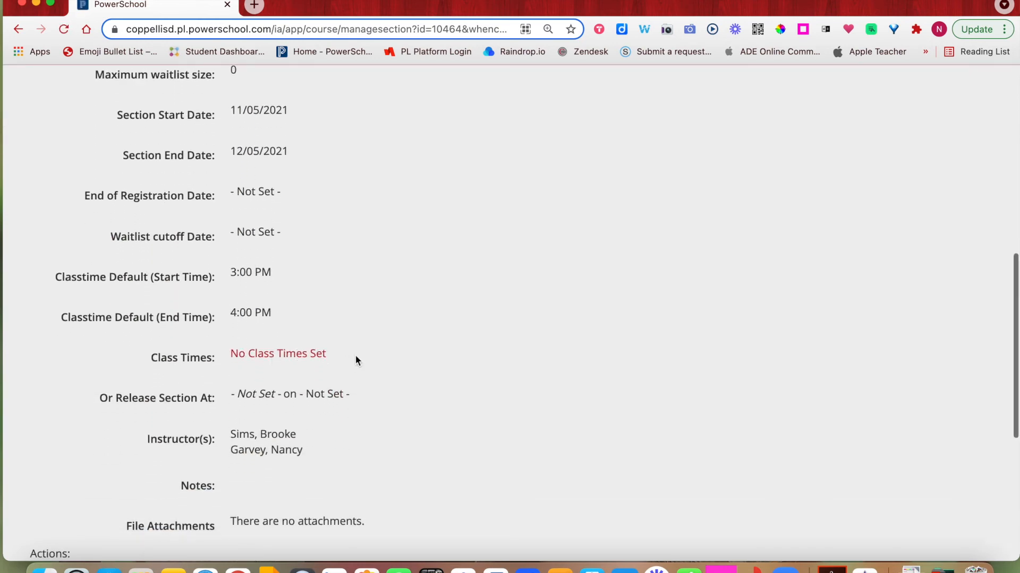
scroll(355, 359, "down", 5)
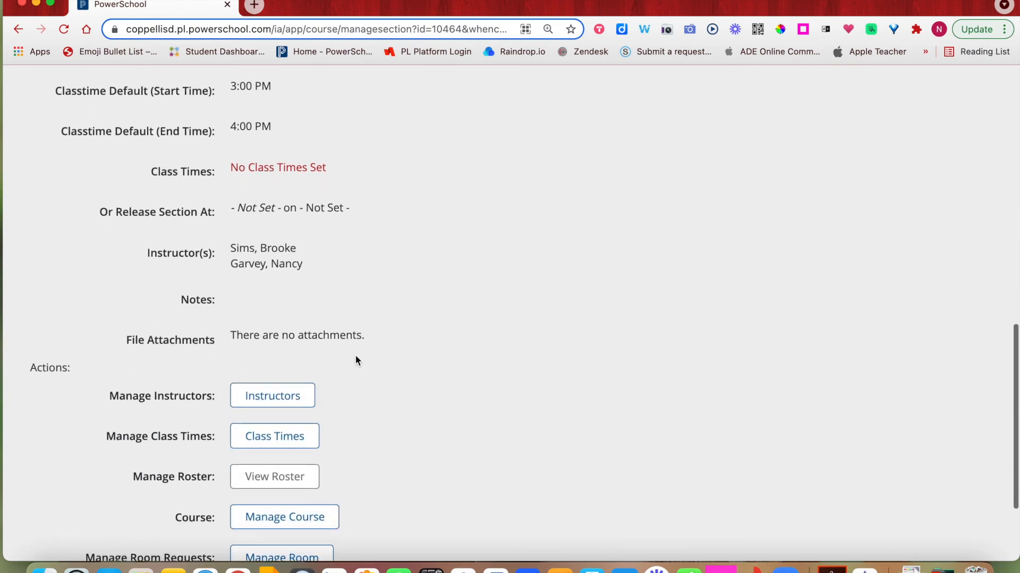
left_click(280, 347)
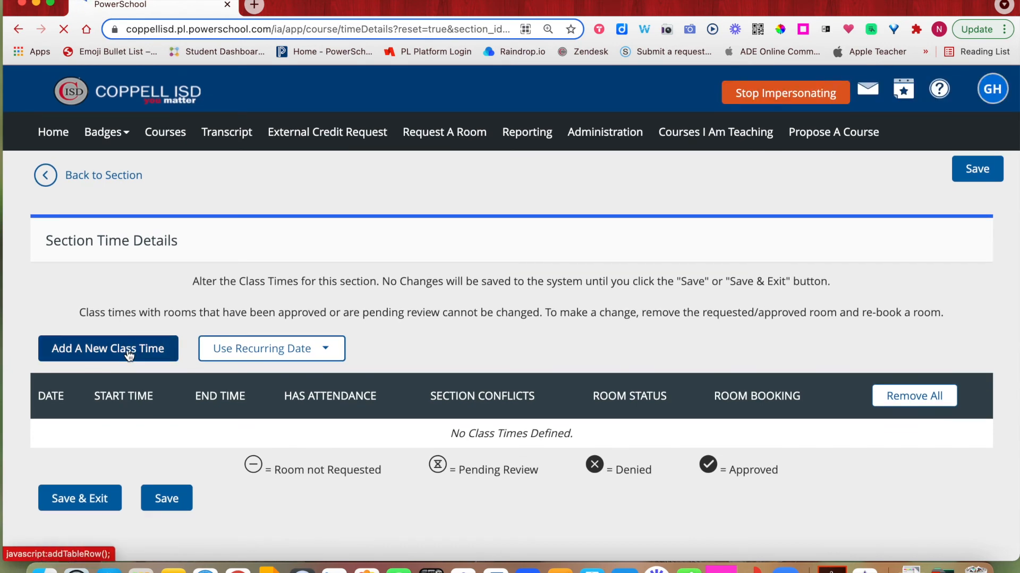
left_click(104, 350)
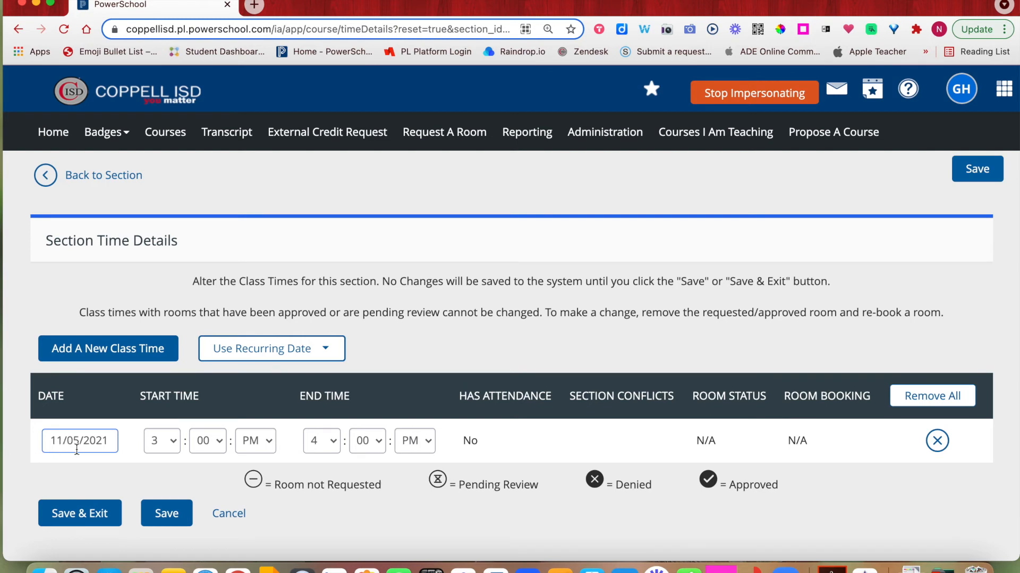
left_click(159, 445)
left_click(330, 442)
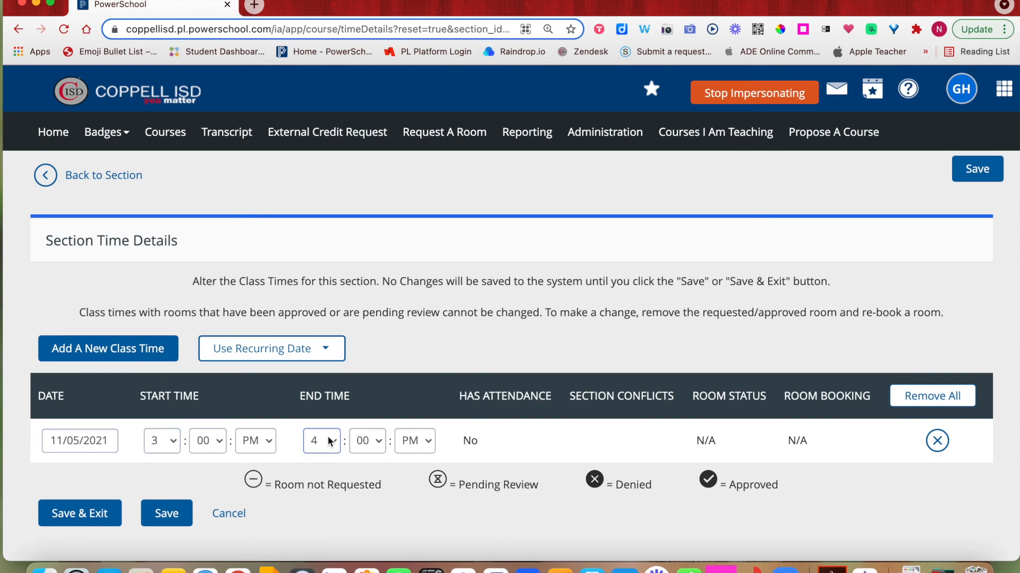
- Add a second class time and set its date to 11/08/2021
left_click(93, 354)
scroll(75, 393, "down", 1)
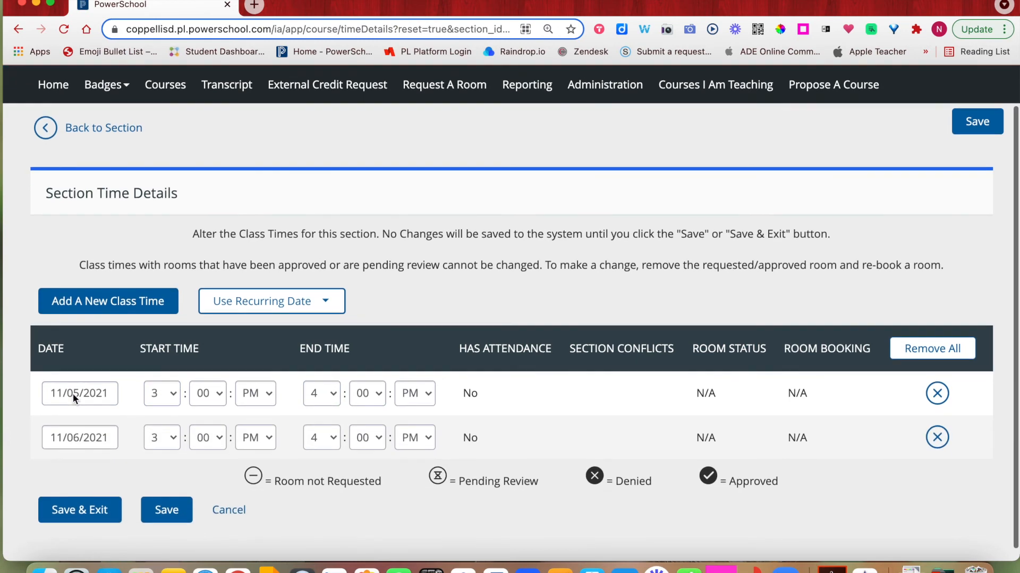
left_click(77, 442)
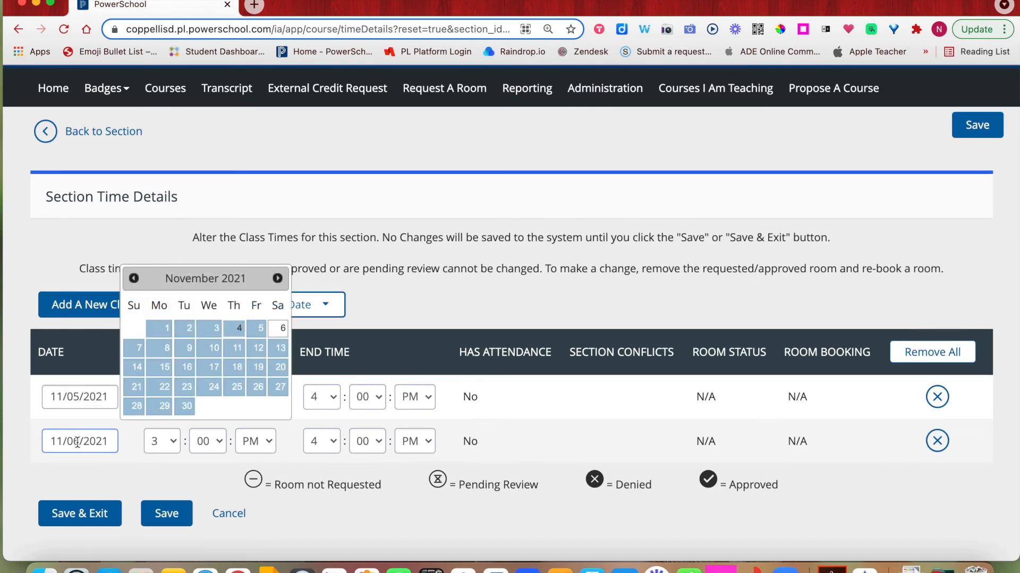
left_click(164, 348)
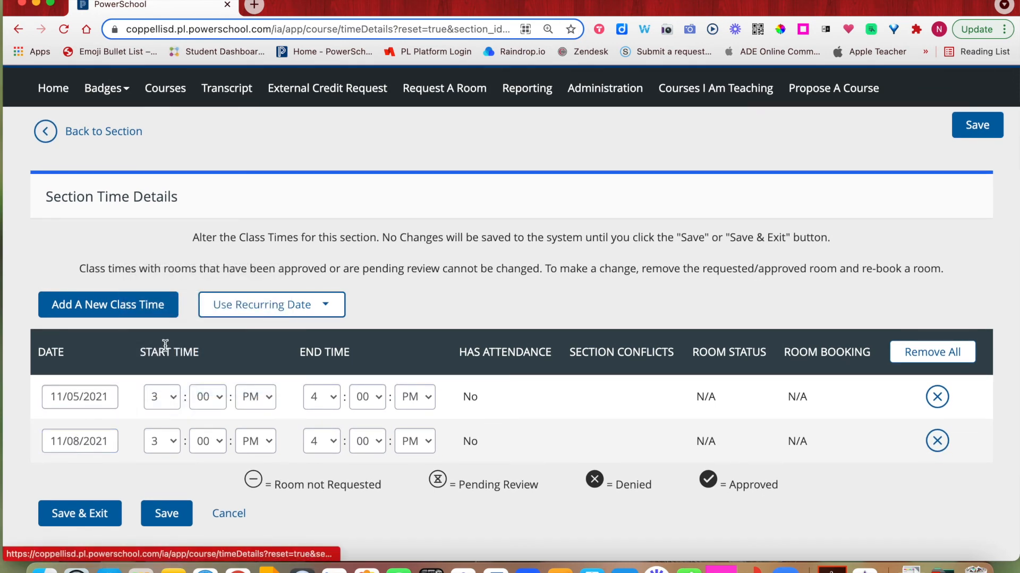
- Set the 11/08/2021 class to start at 3:30 PM and end at 4:30 PM
left_click(162, 444)
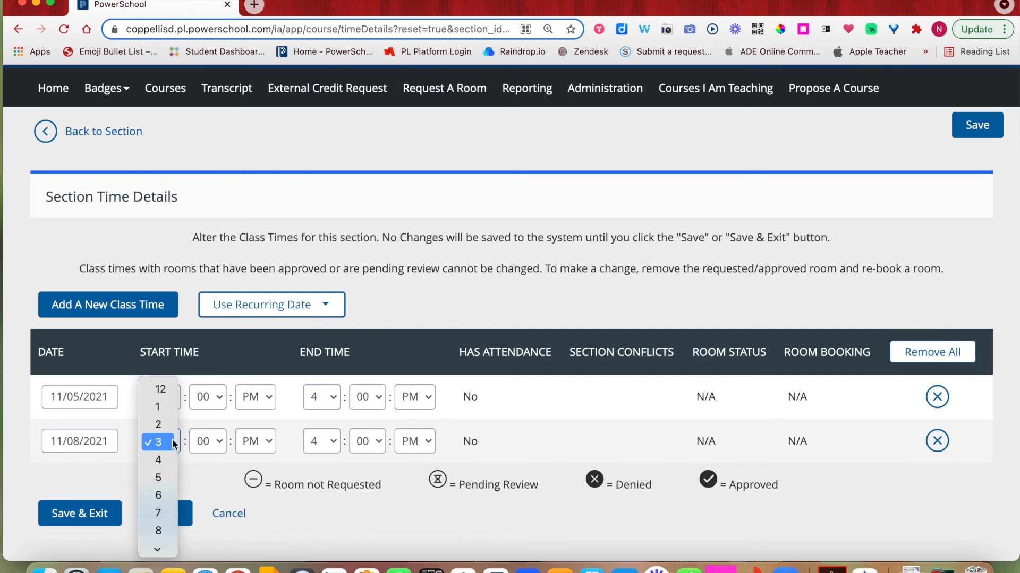
left_click(174, 444)
left_click(211, 445)
scroll(212, 521, "down", 4)
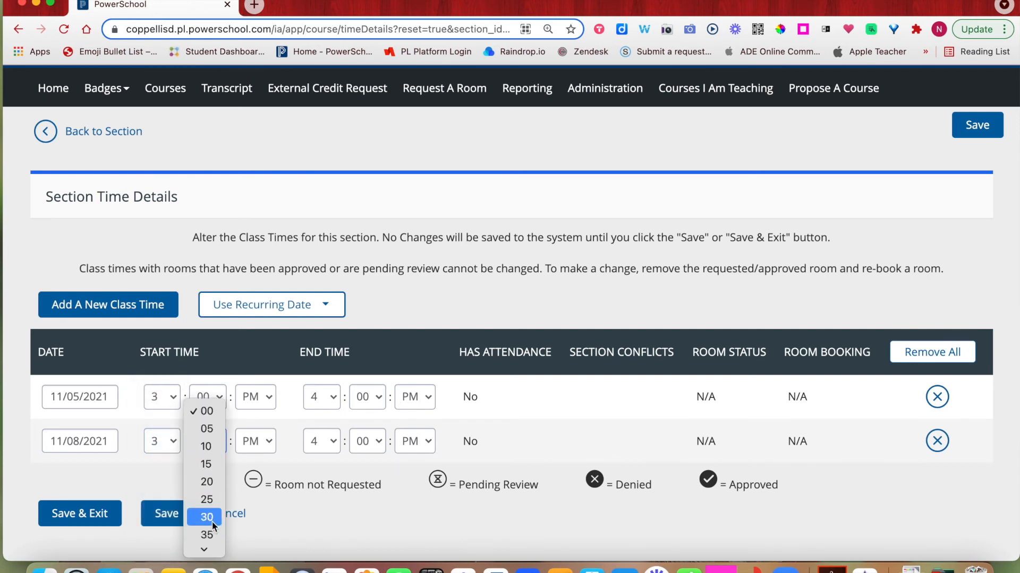
left_click(307, 452)
left_click(369, 442)
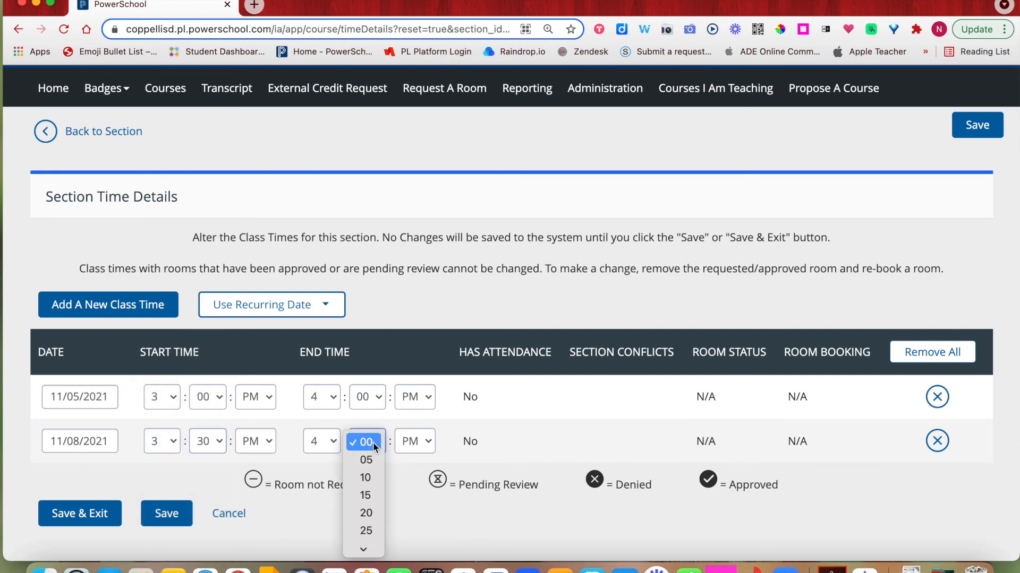
scroll(364, 511, "down", 3)
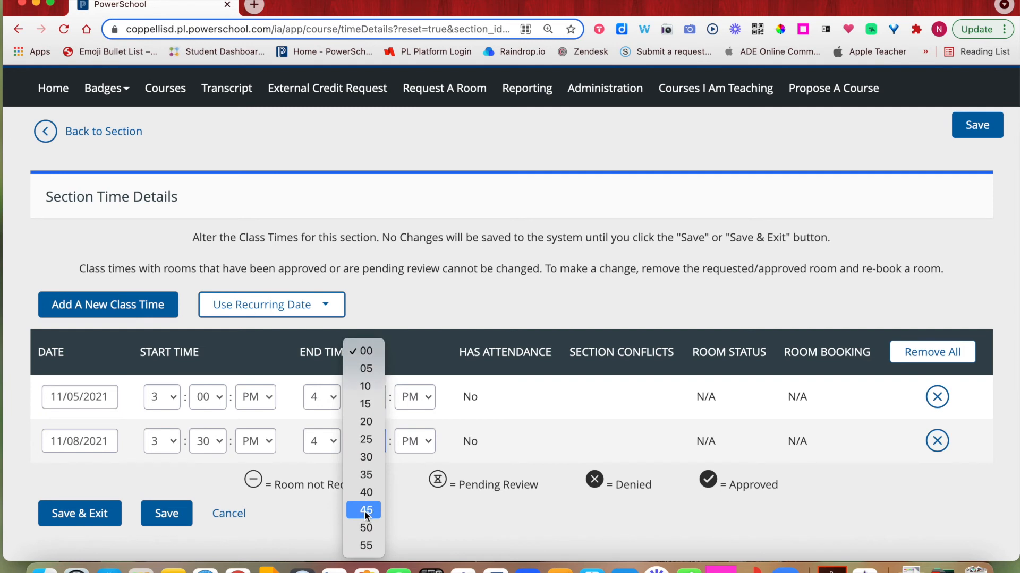
left_click(353, 457)
- Add two more class times, one on 11/09/2021 and one on 11/24/2021, with the default hours
left_click(89, 307)
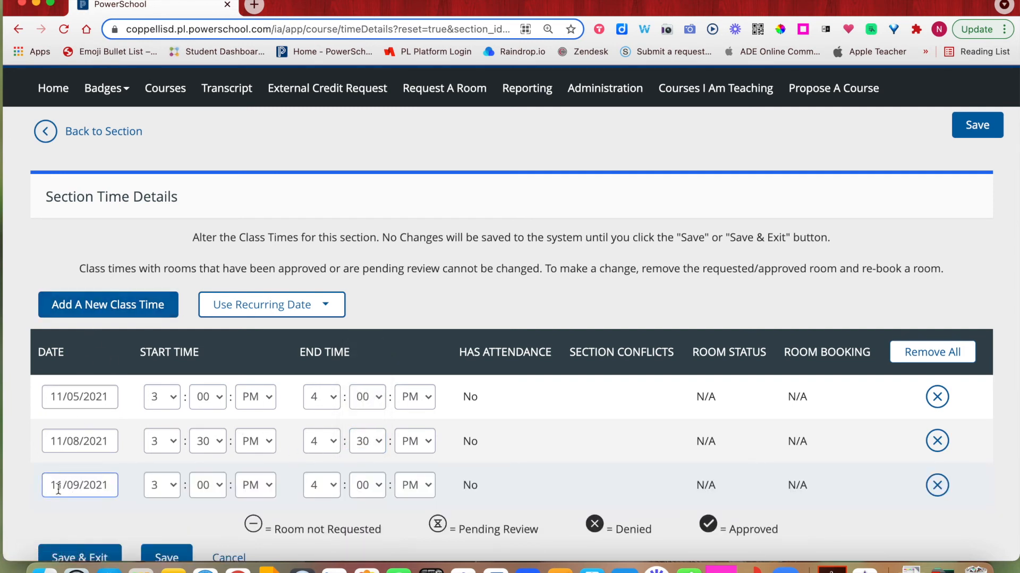
left_click(84, 325)
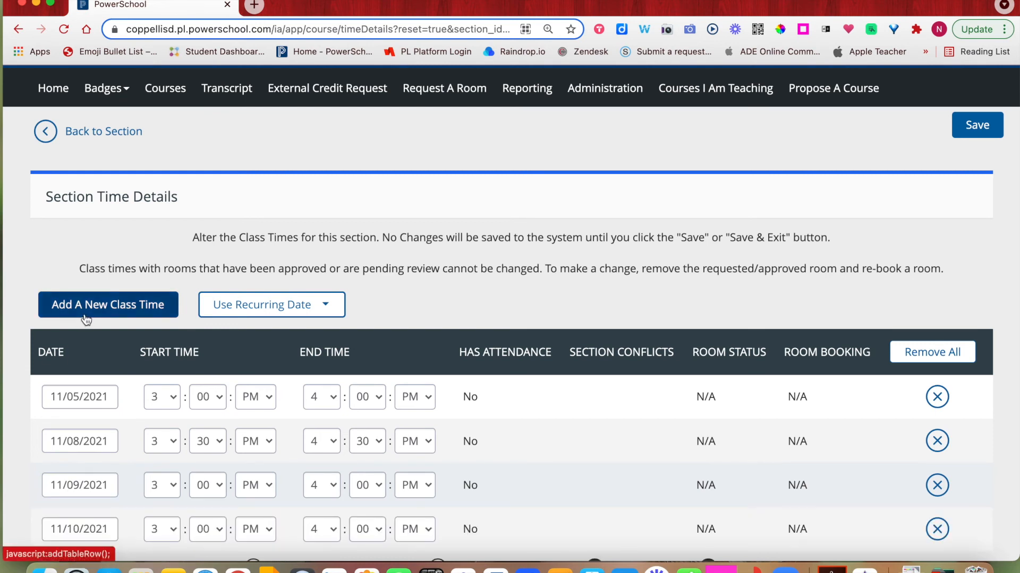
scroll(85, 450, "down", 2)
left_click(78, 460)
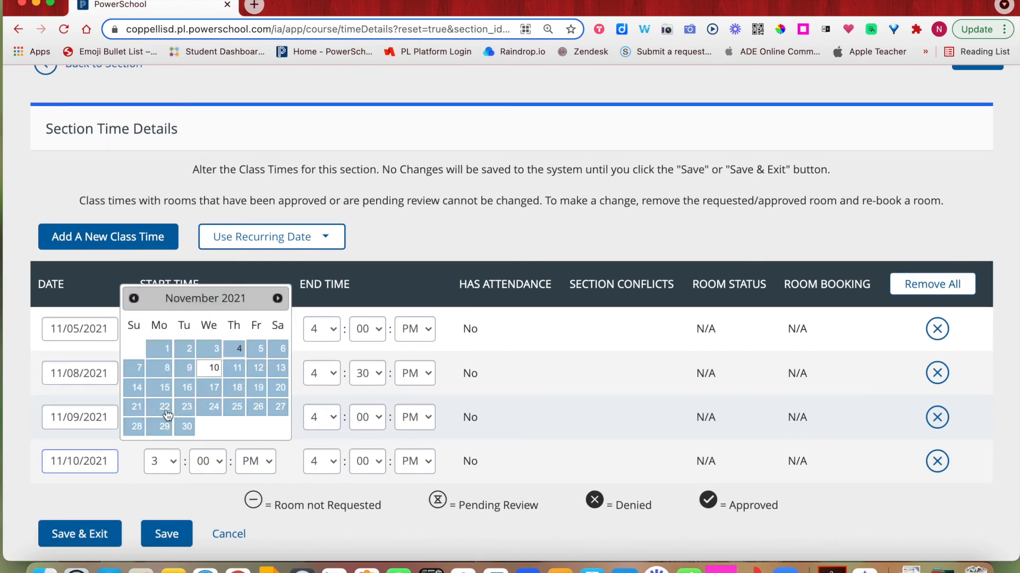
left_click(212, 410)
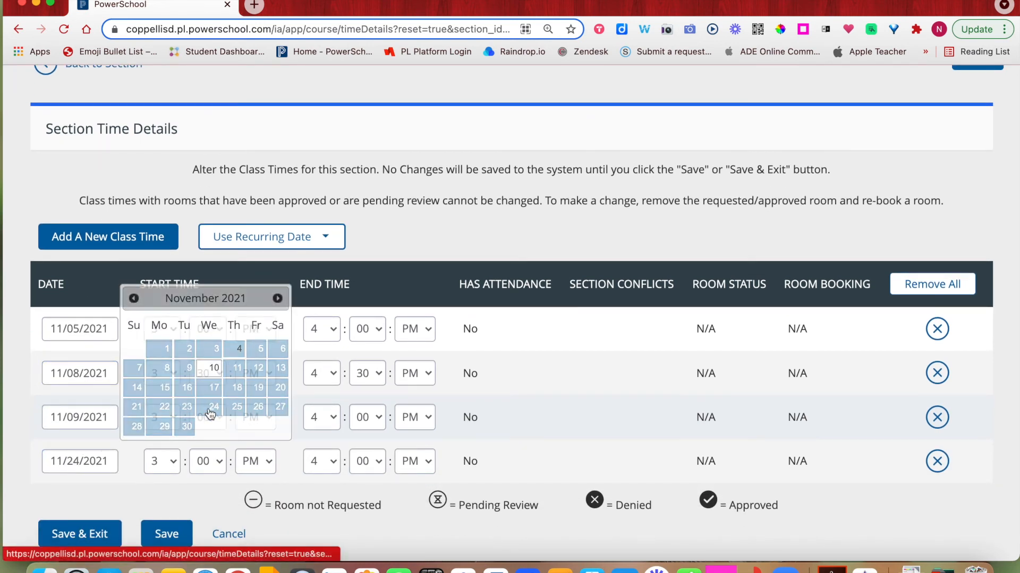
- Add a fifth class time on 12/03/2021, then save all class times and return to the section's details
left_click(123, 240)
scroll(103, 432, "down", 2)
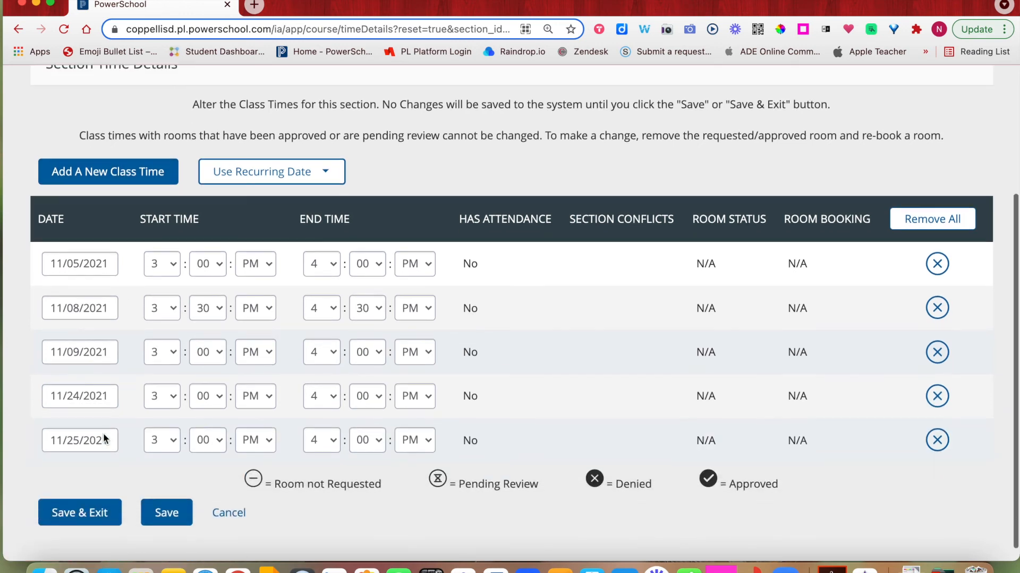
left_click(74, 441)
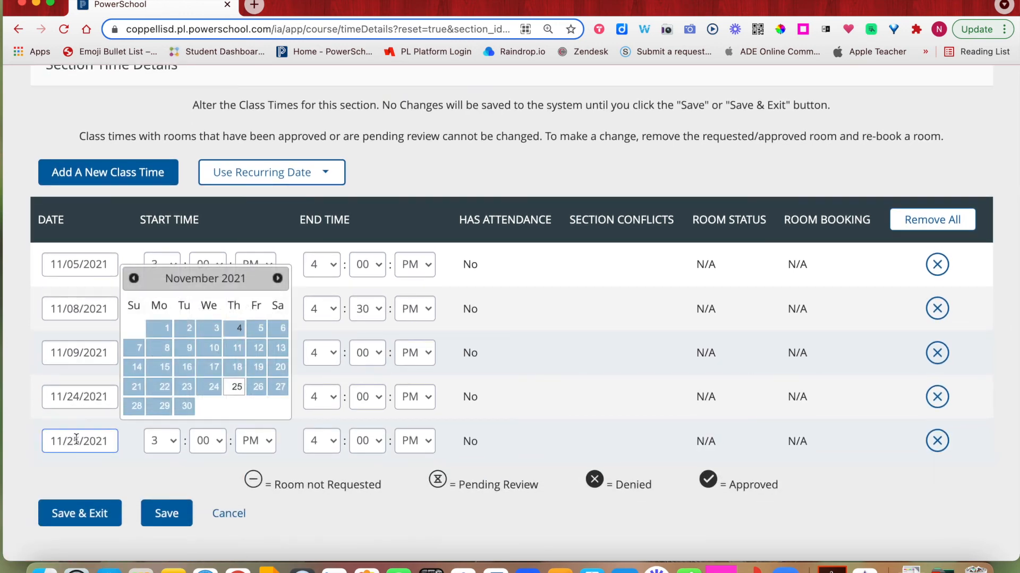
left_click(275, 284)
left_click(261, 329)
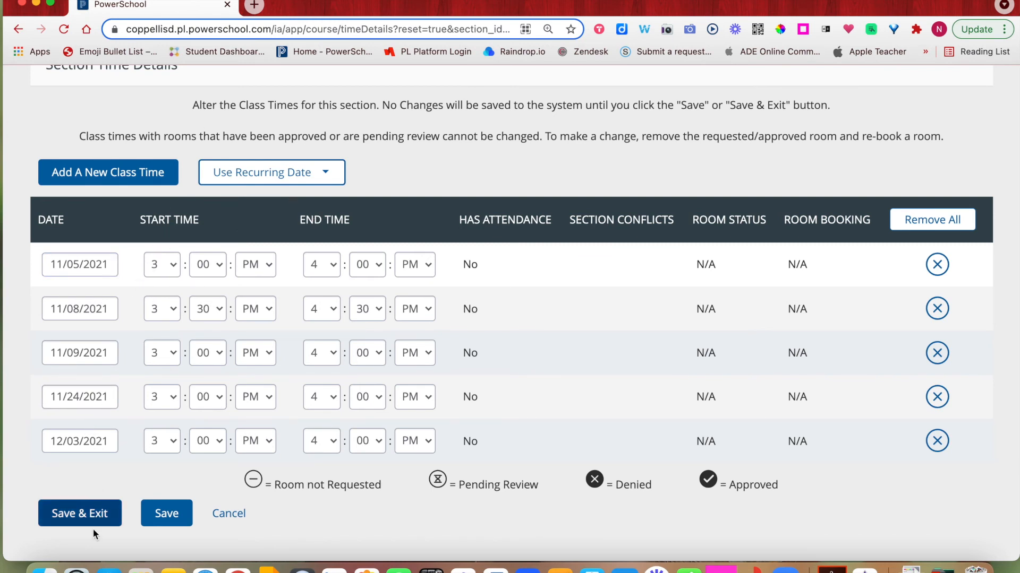
left_click(76, 523)
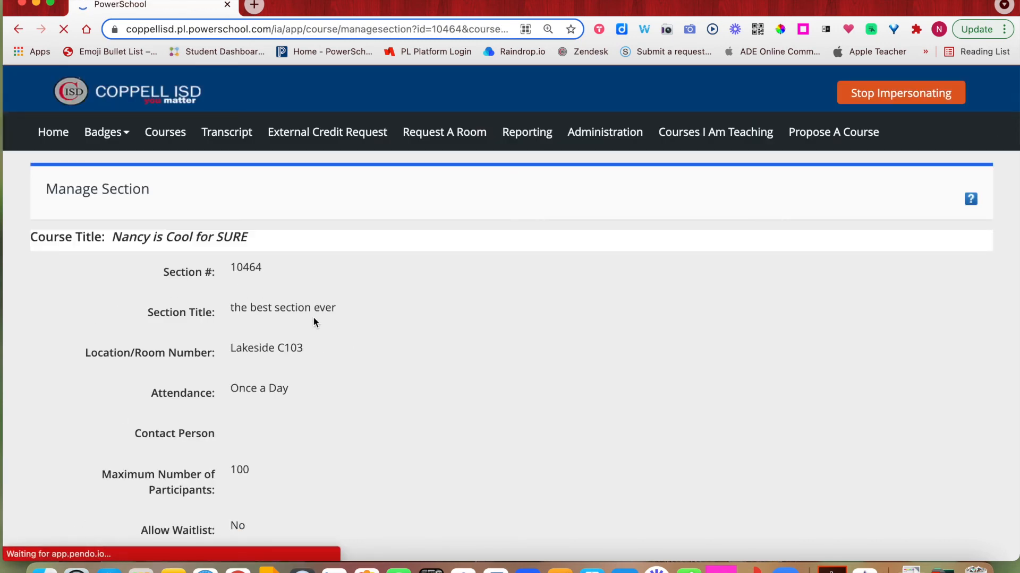
scroll(313, 317, "down", 5)
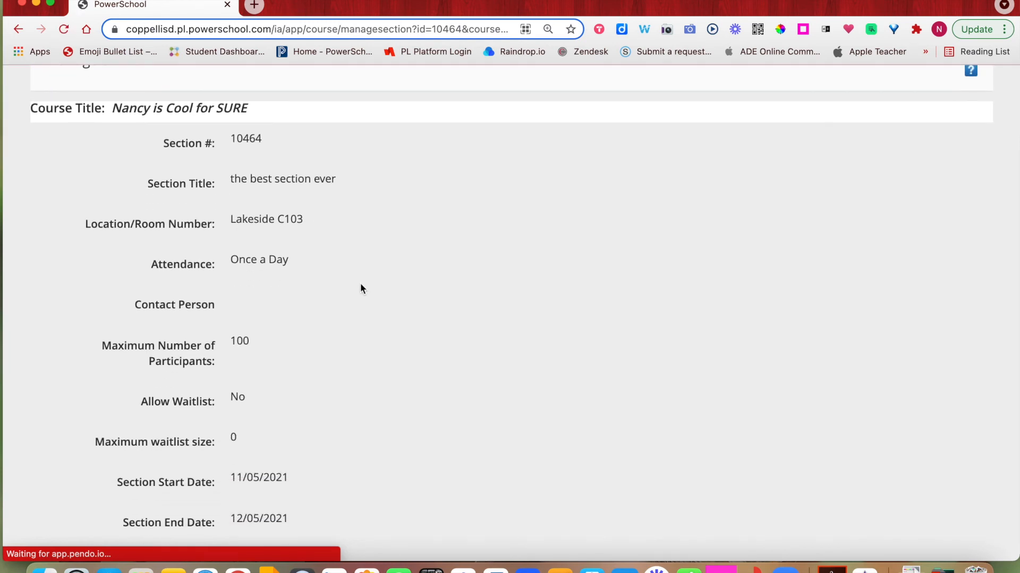
- Review the saved section's details from location to instructors, with the individual class times expanded
scroll(360, 289, "down", 5)
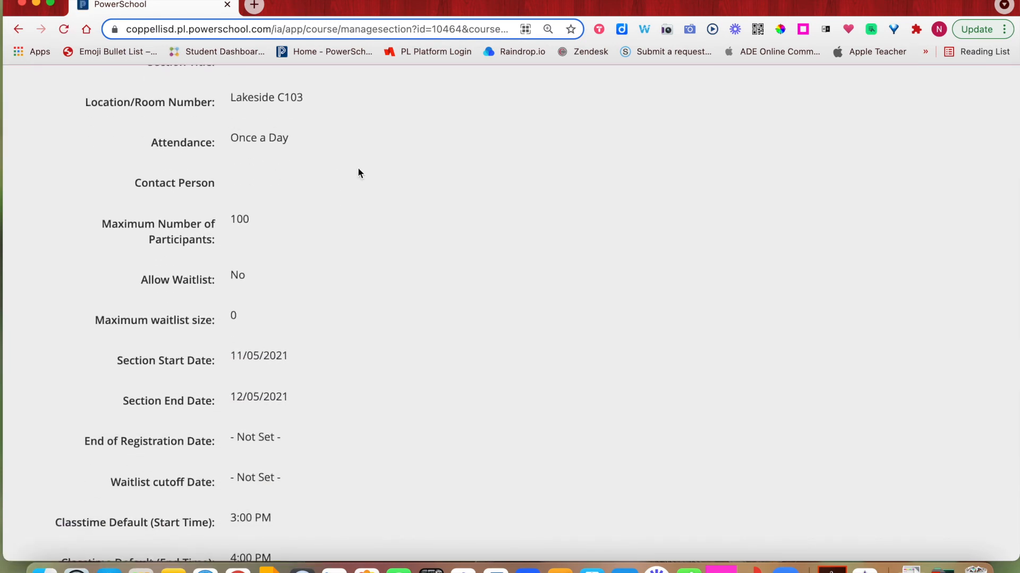
scroll(218, 176, "down", 6)
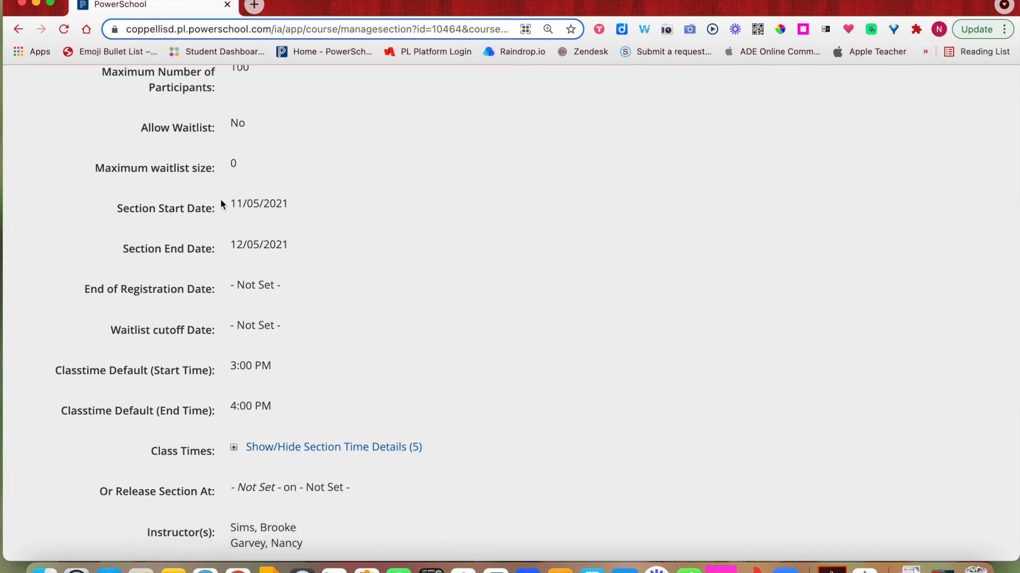
scroll(126, 282, "down", 4)
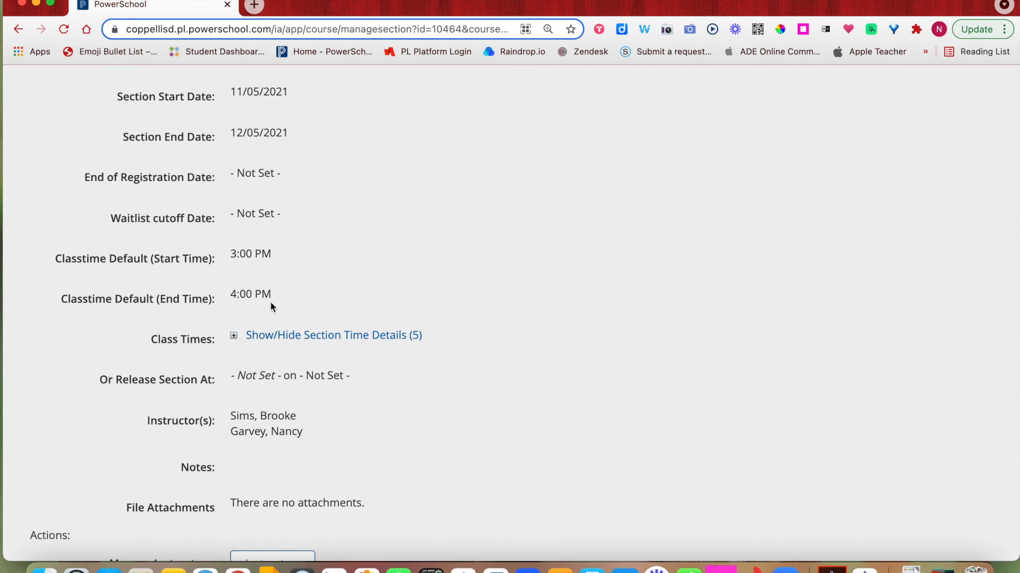
left_click(234, 339)
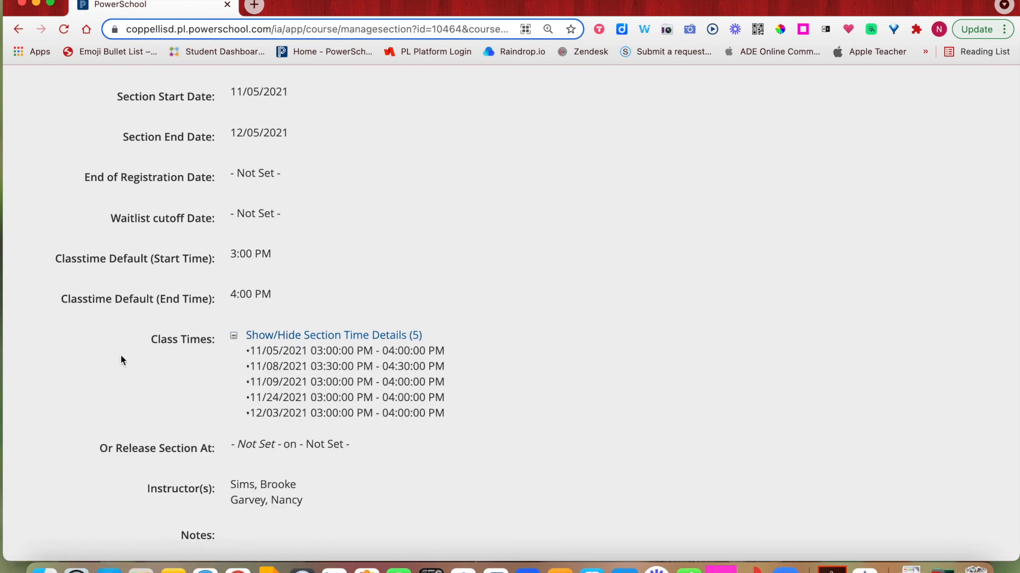
scroll(120, 355, "down", 5)
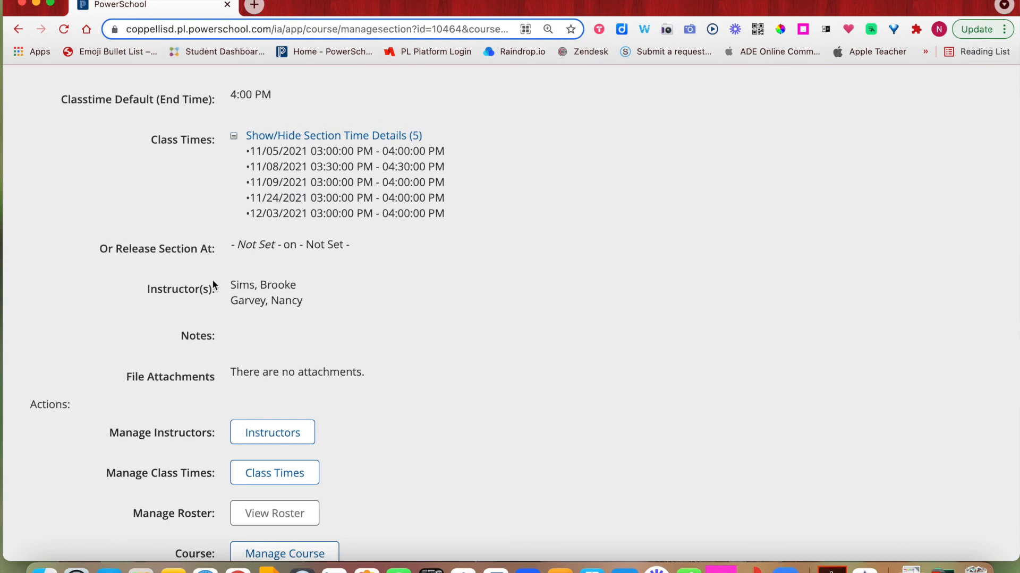
scroll(212, 279, "down", 4)
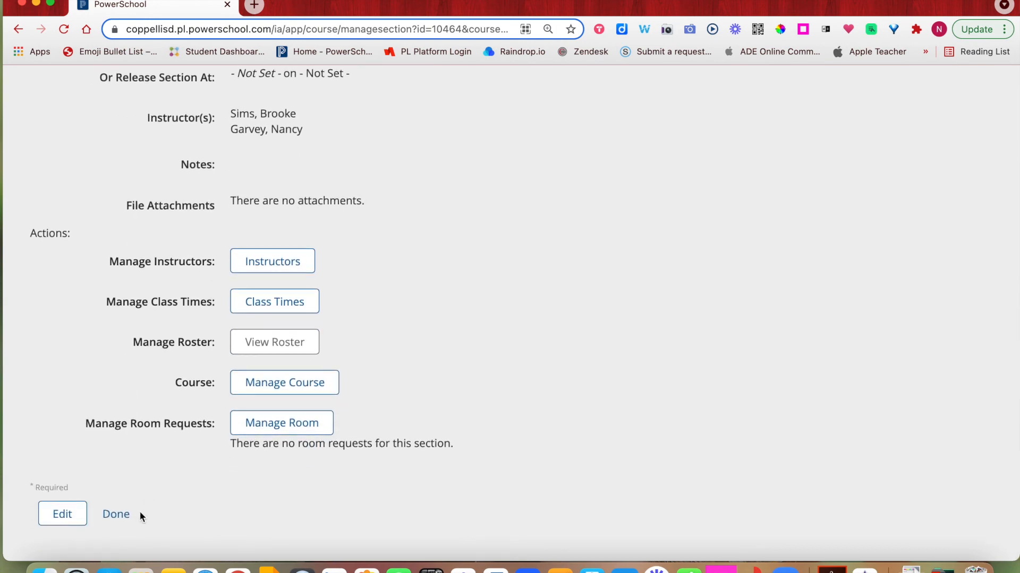
- Finish managing the section, then submit the course project for review and acknowledge the submission
left_click(117, 516)
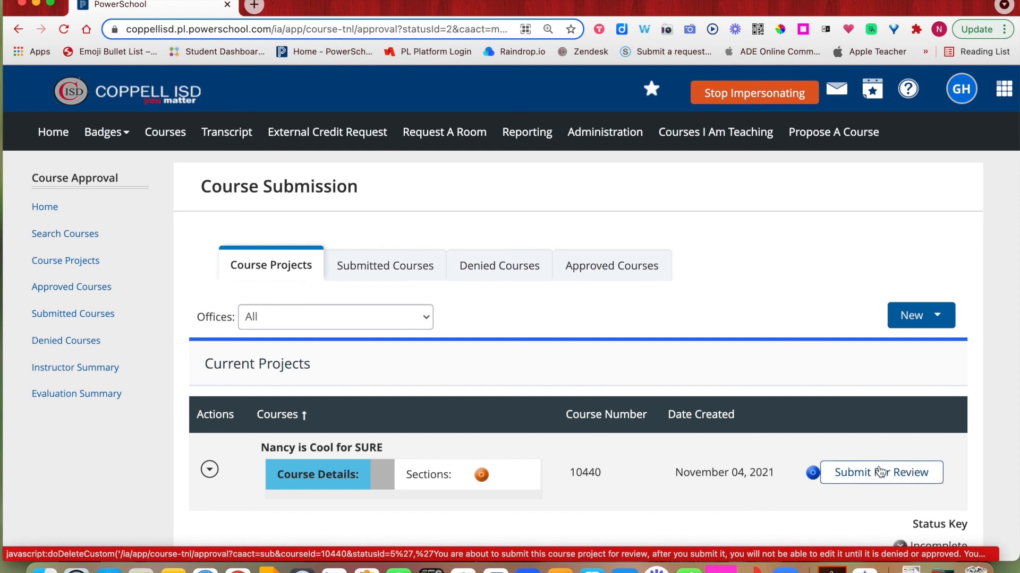
left_click(875, 473)
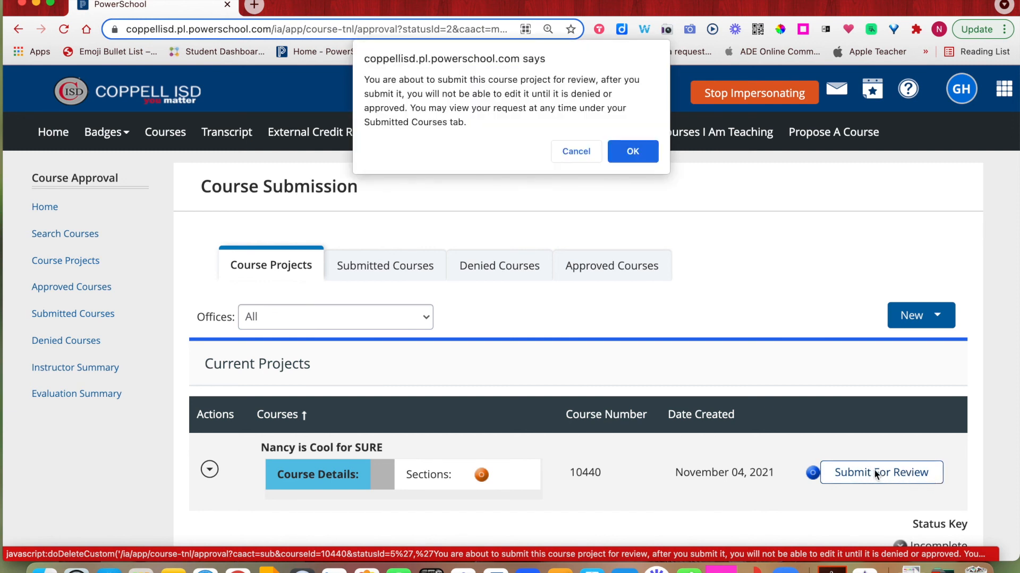
left_click(636, 154)
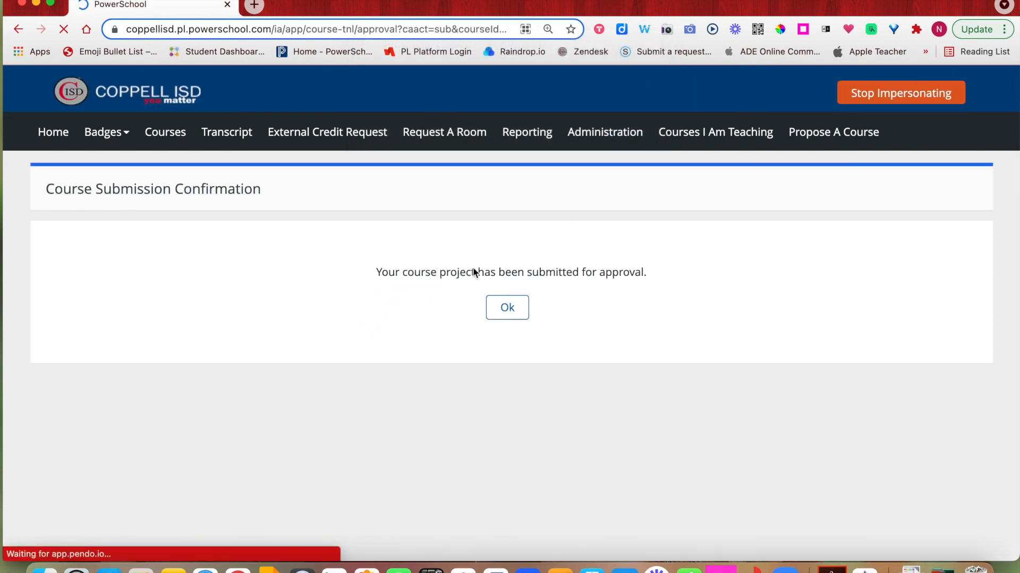
left_click(498, 313)
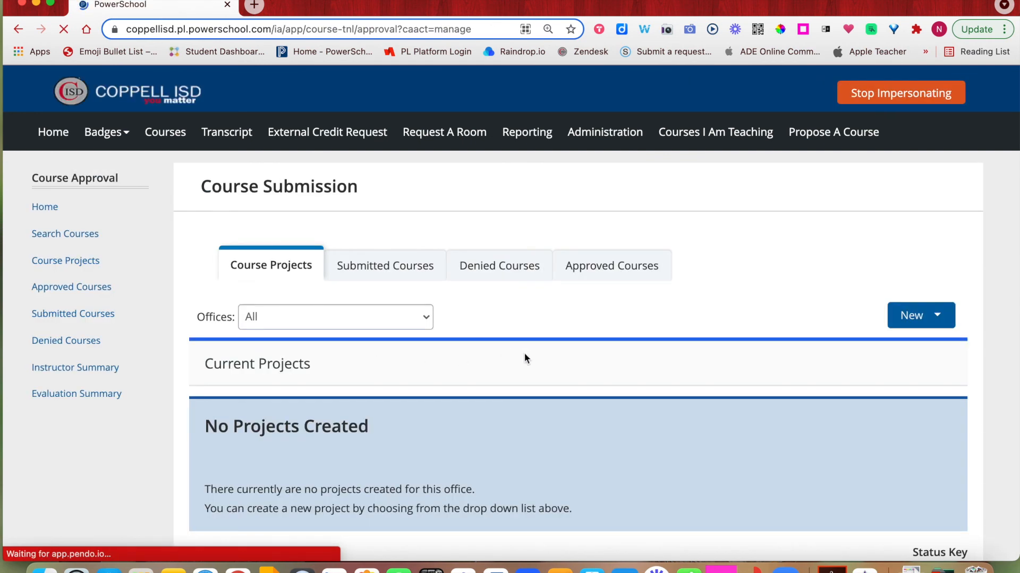
- Examine the lists of approved, denied and submitted courses to check the approval status of the proposed course
scroll(531, 351, "down", 2)
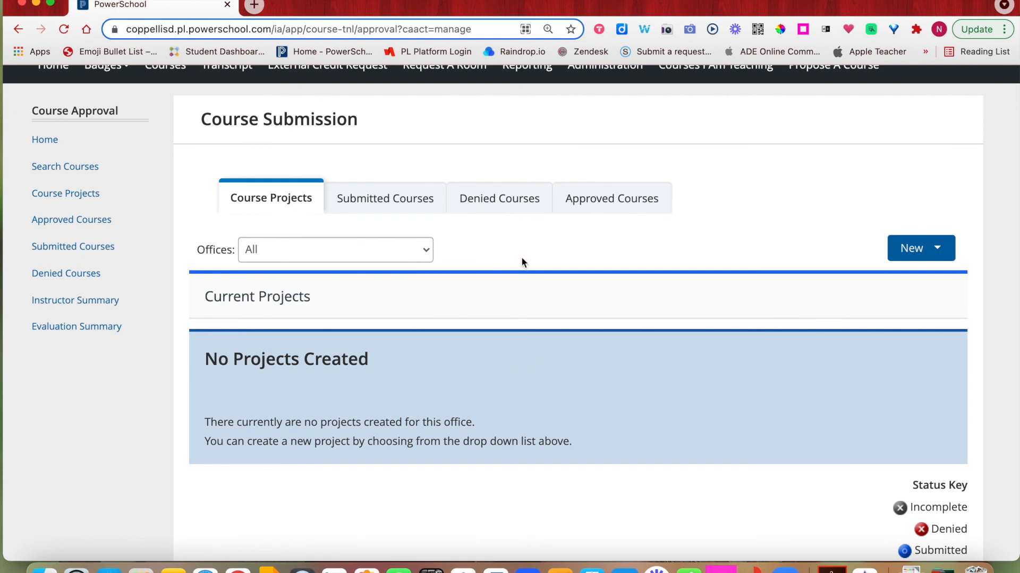
left_click(622, 211)
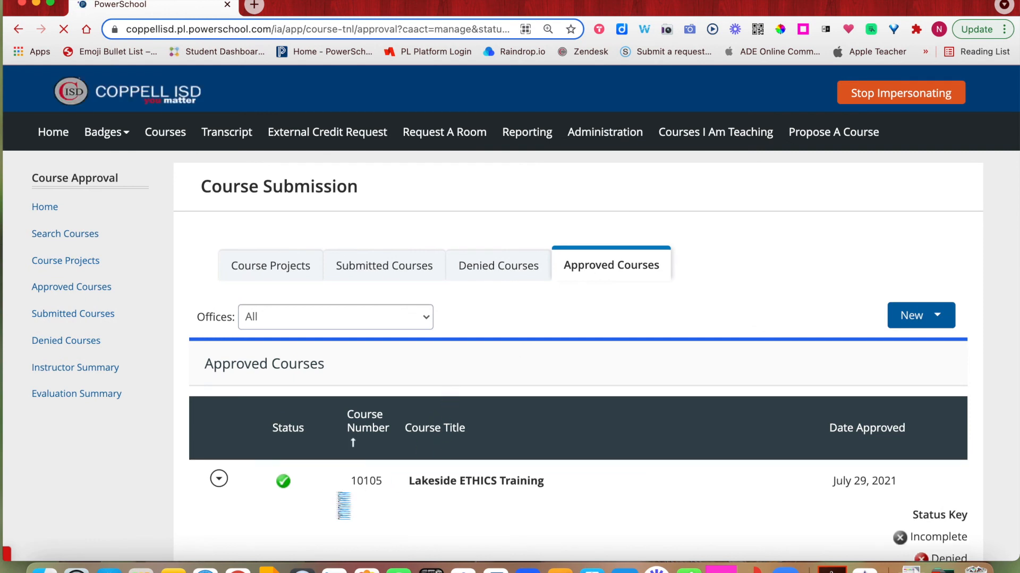
scroll(650, 484, "down", 3)
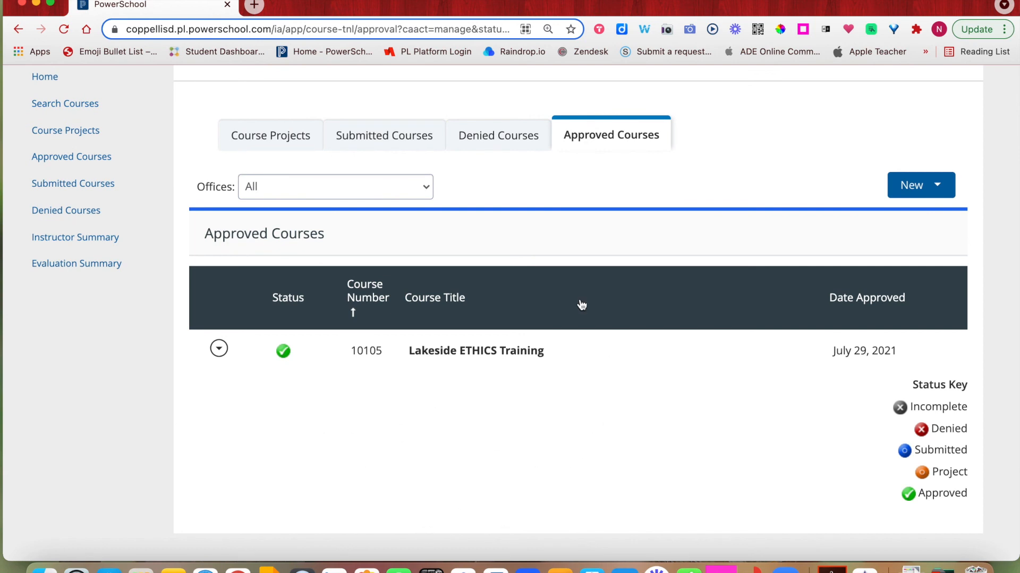
left_click(487, 136)
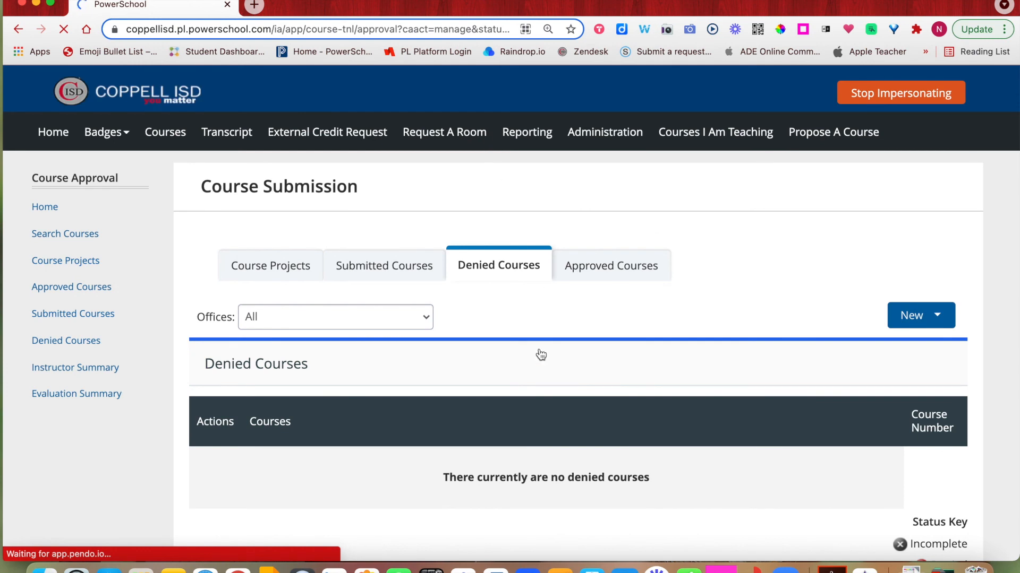
left_click(393, 274)
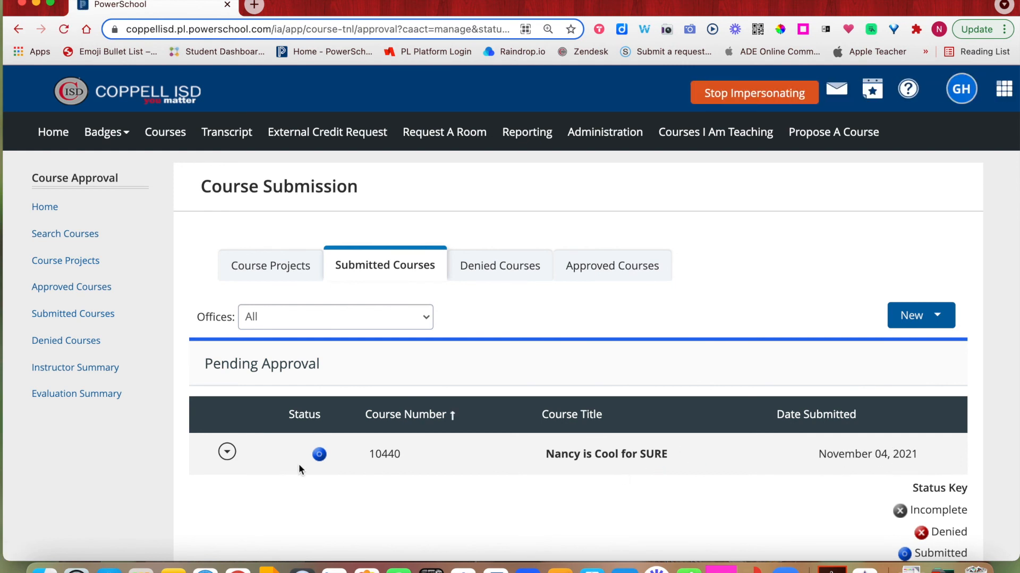
scroll(448, 487, "down", 2)
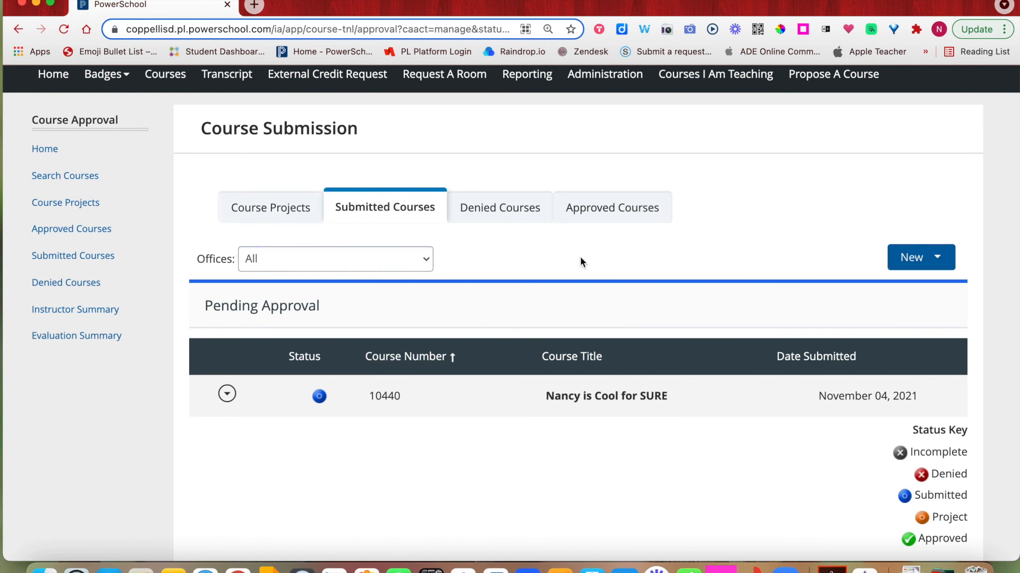
scroll(550, 247, "up", 2)
scroll(550, 248, "down", 3)
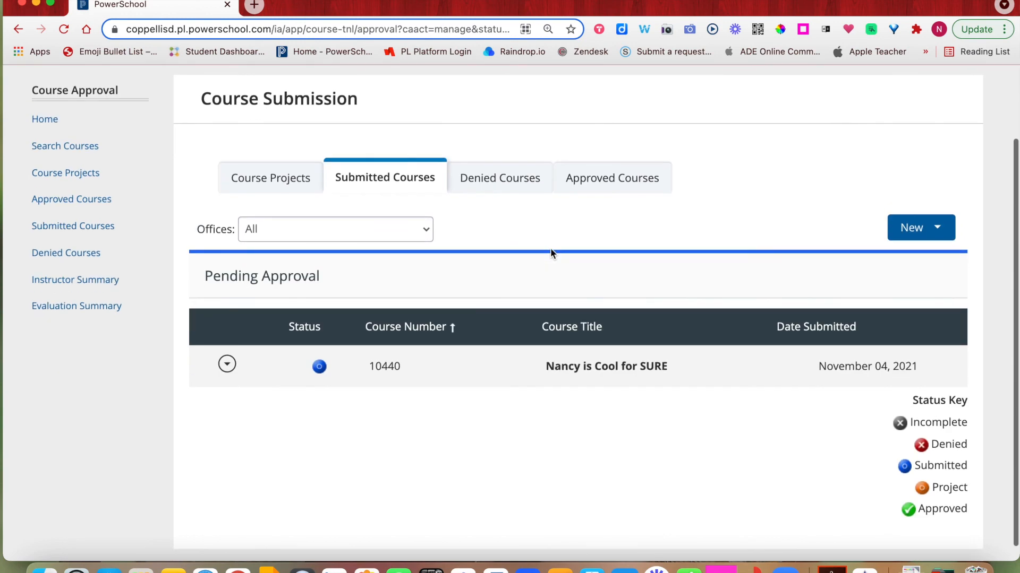
scroll(550, 248, "up", 2)
scroll(550, 248, "up", 1)
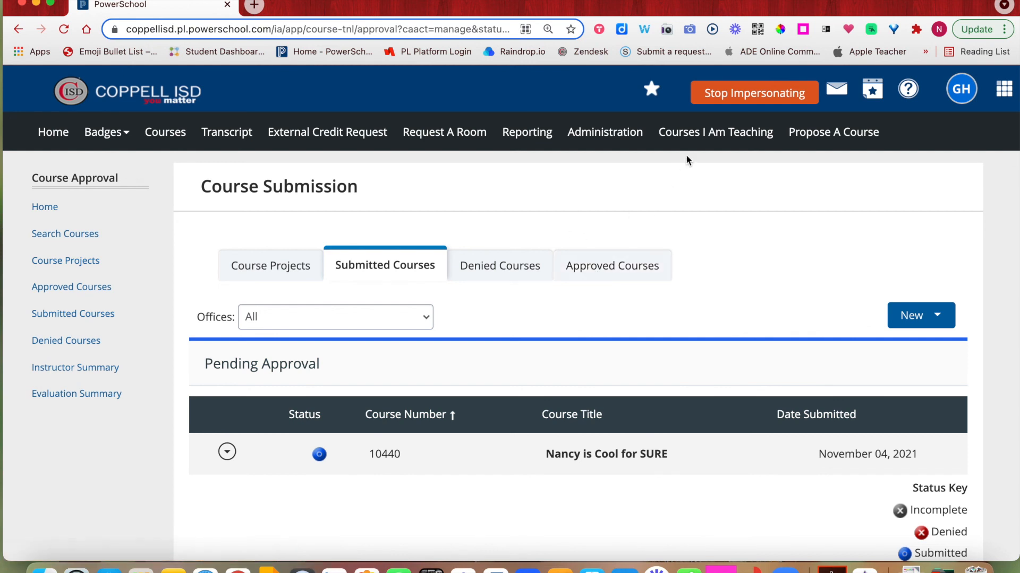
- Look through the future and past sections being taught, then return to the current sections
left_click(714, 134)
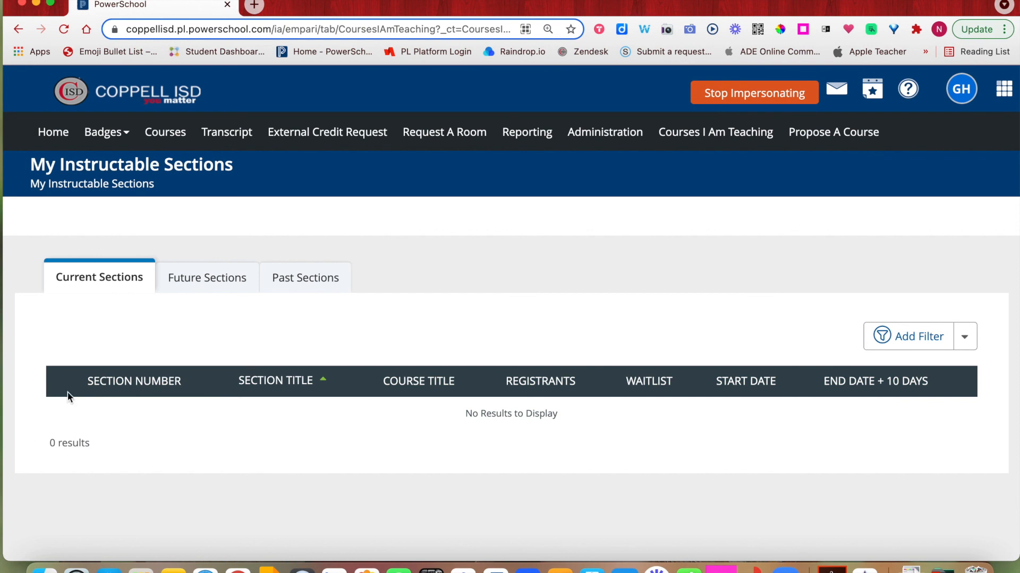
left_click(198, 280)
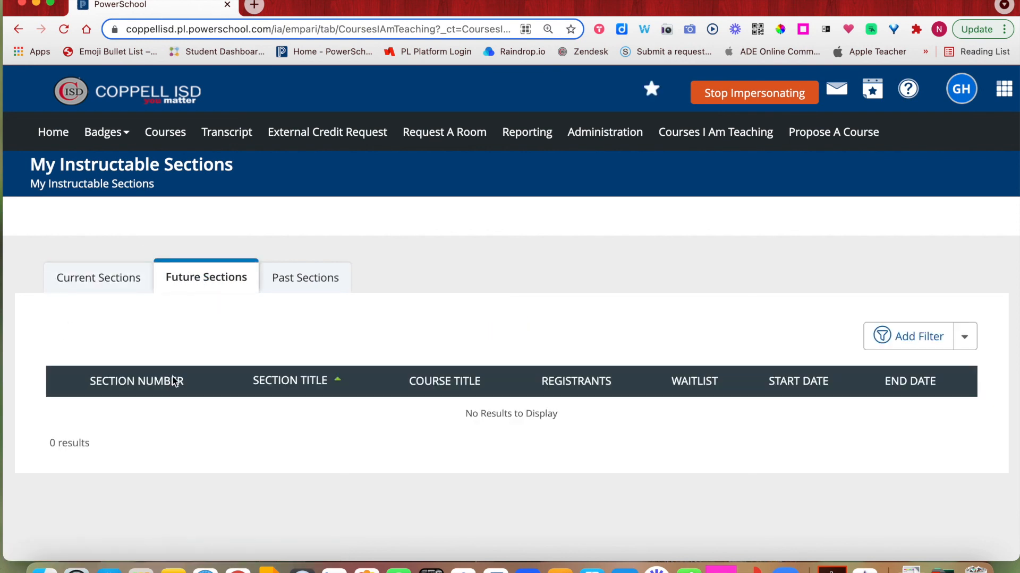
left_click(298, 280)
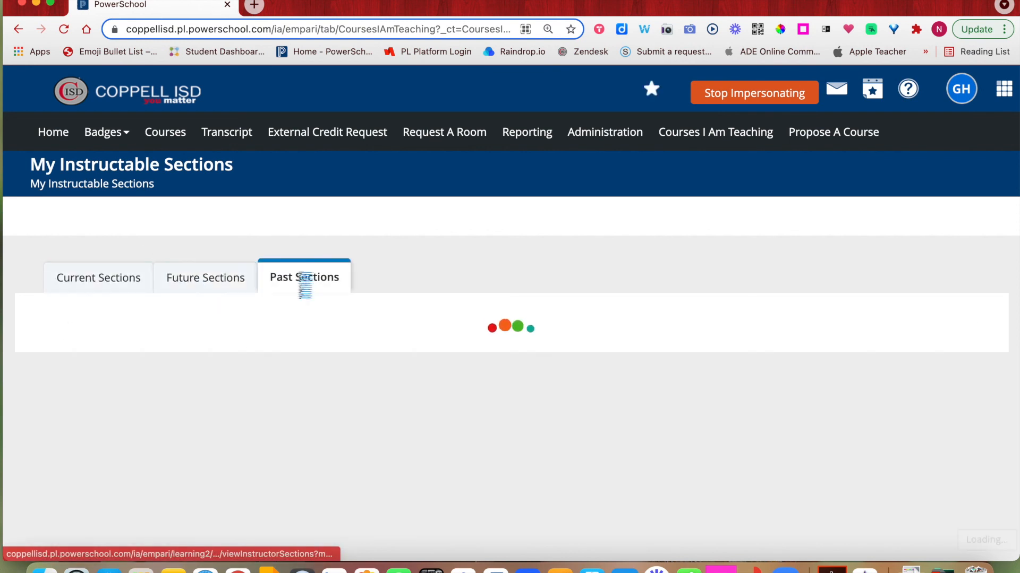
scroll(180, 473, "down", 2)
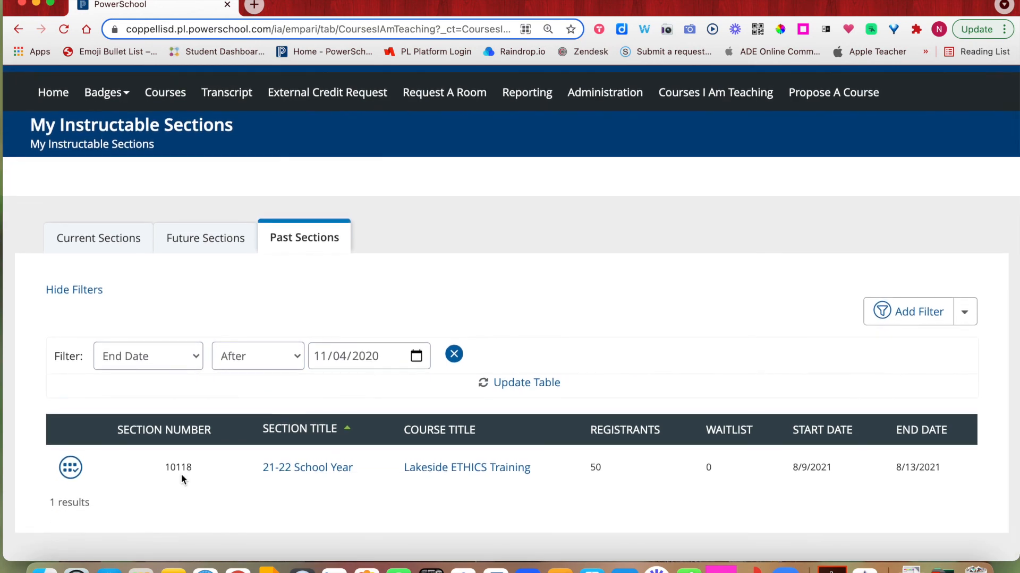
scroll(180, 474, "up", 2)
left_click(94, 293)
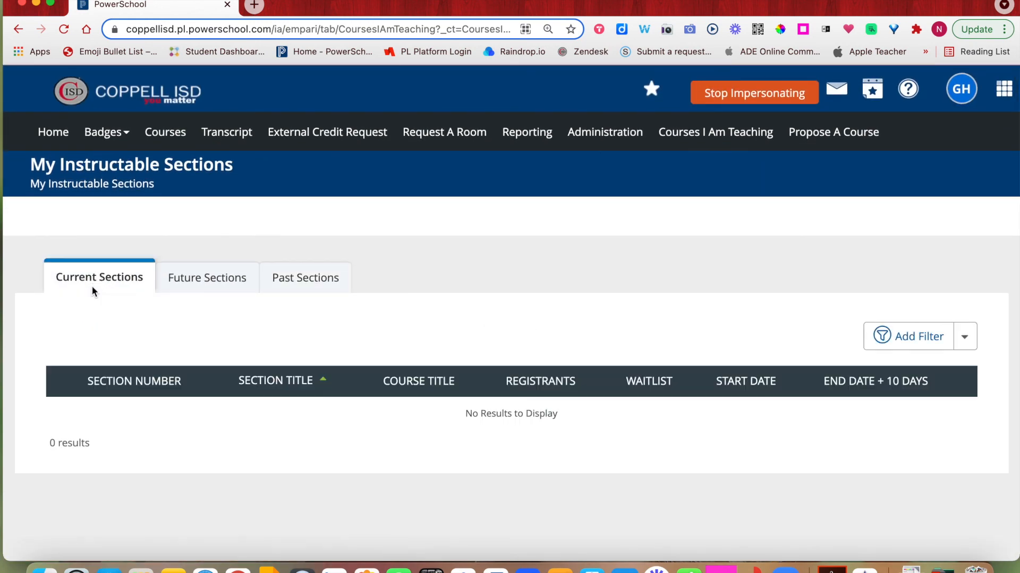